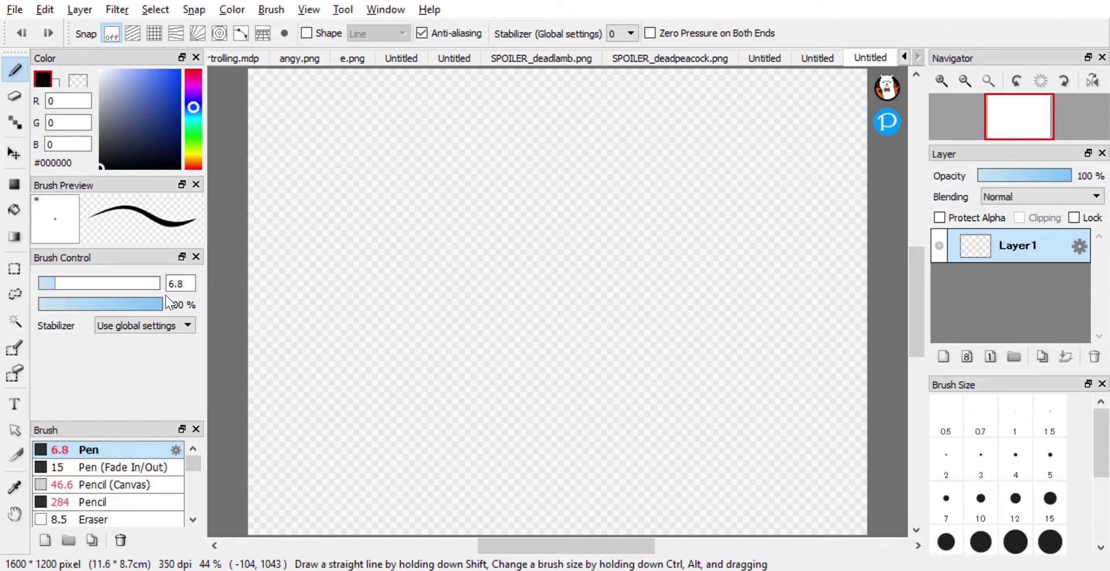
mouse_move(462, 175)
mouse_down()
mouse_move(376, 265)
mouse_move(403, 340)
mouse_move(474, 413)
mouse_move(606, 431)
mouse_move(680, 366)
mouse_move(655, 285)
mouse_move(561, 193)
mouse_move(457, 180)
mouse_up()
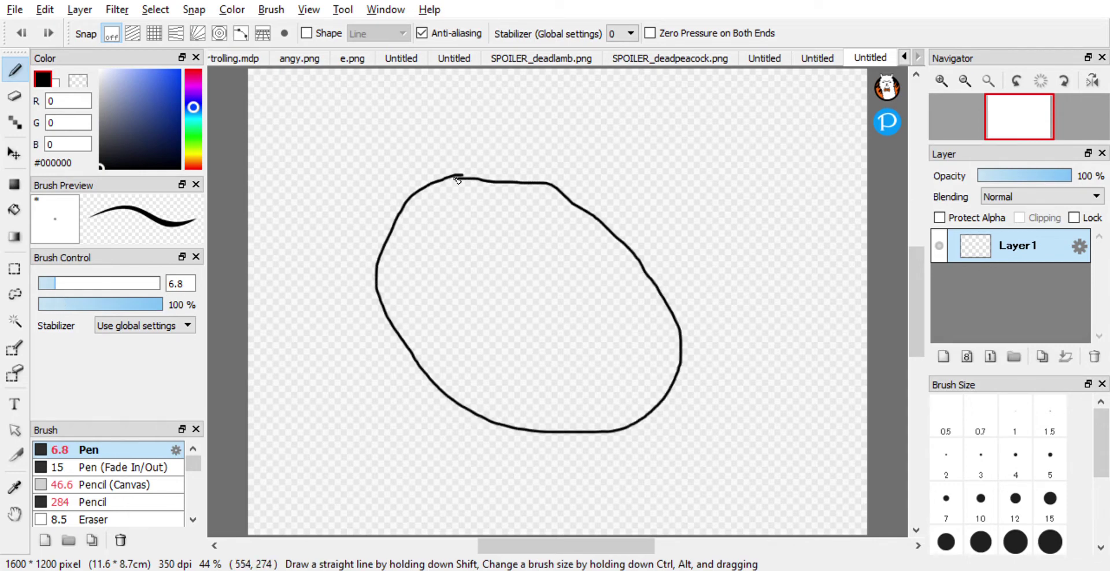
scroll(651, 236, up, 1)
click(21, 33)
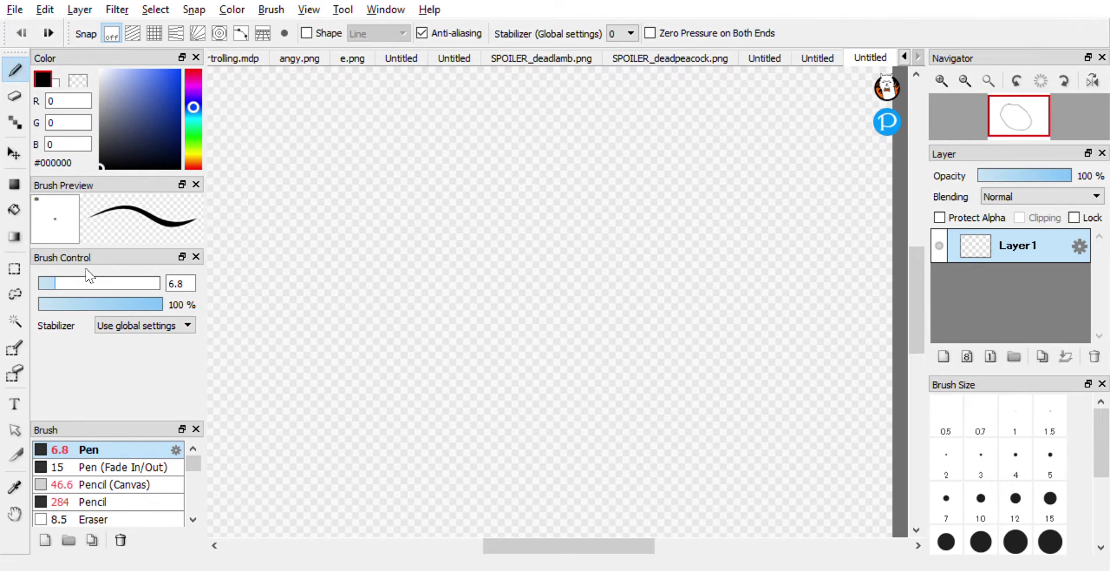
Draw a large rounded head outline in black with the Pen and erase a gap at its top with a size 40 eraser
mouse_move(471, 142)
mouse_down()
mouse_move(383, 185)
mouse_move(339, 301)
mouse_move(376, 394)
mouse_move(533, 448)
mouse_move(675, 439)
mouse_move(700, 337)
mouse_move(663, 237)
mouse_move(508, 149)
mouse_move(416, 147)
mouse_up()
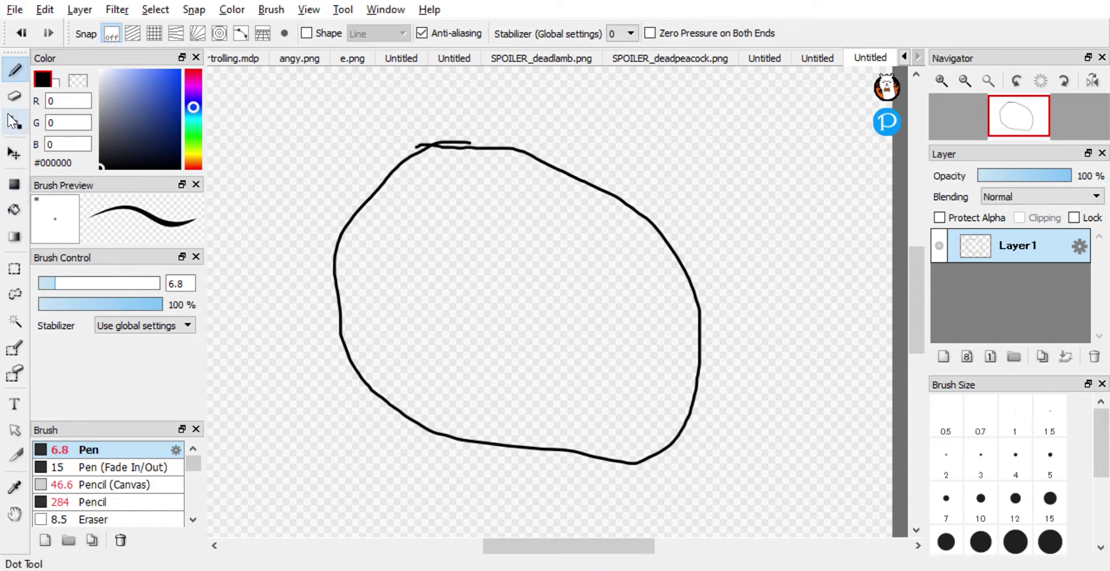
click(14, 96)
mouse_move(432, 116)
mouse_down()
mouse_move(418, 149)
mouse_move(422, 135)
mouse_move(346, 154)
mouse_up()
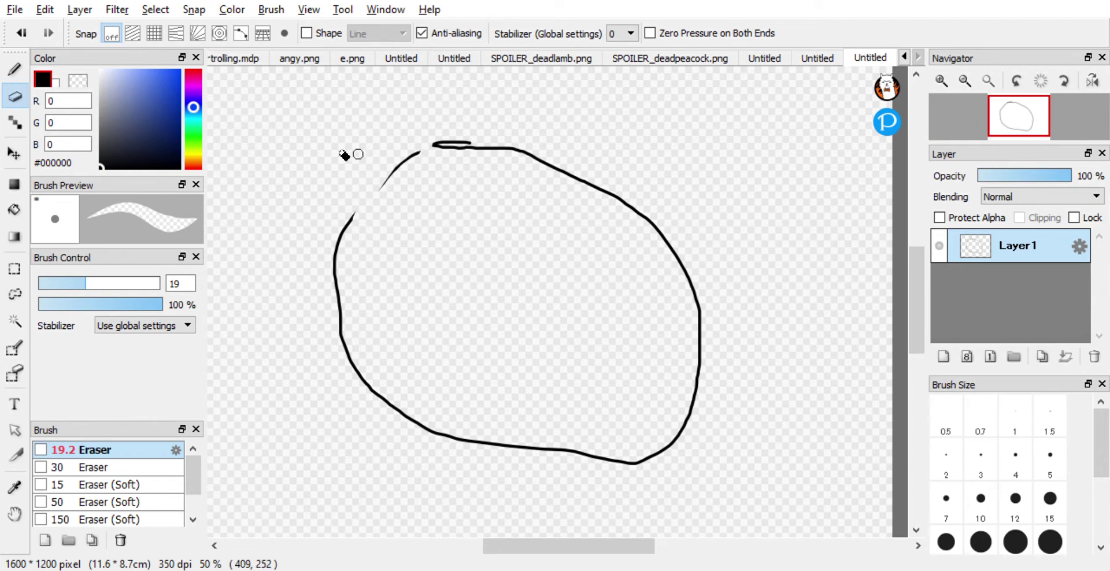
click(22, 32)
drag(86, 283, 119, 283)
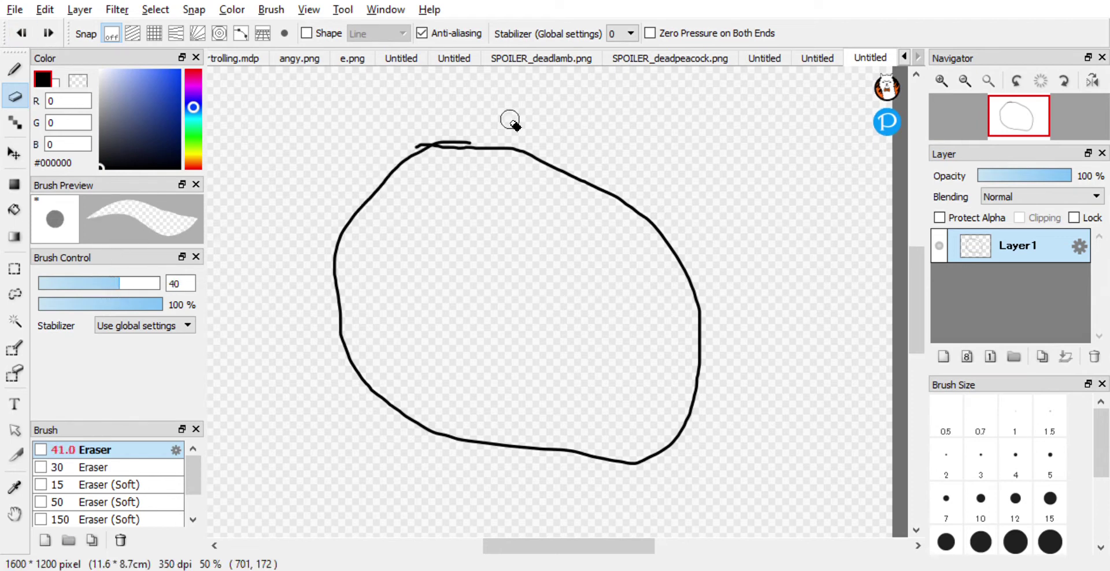
drag(416, 149, 454, 107)
drag(445, 157, 426, 143)
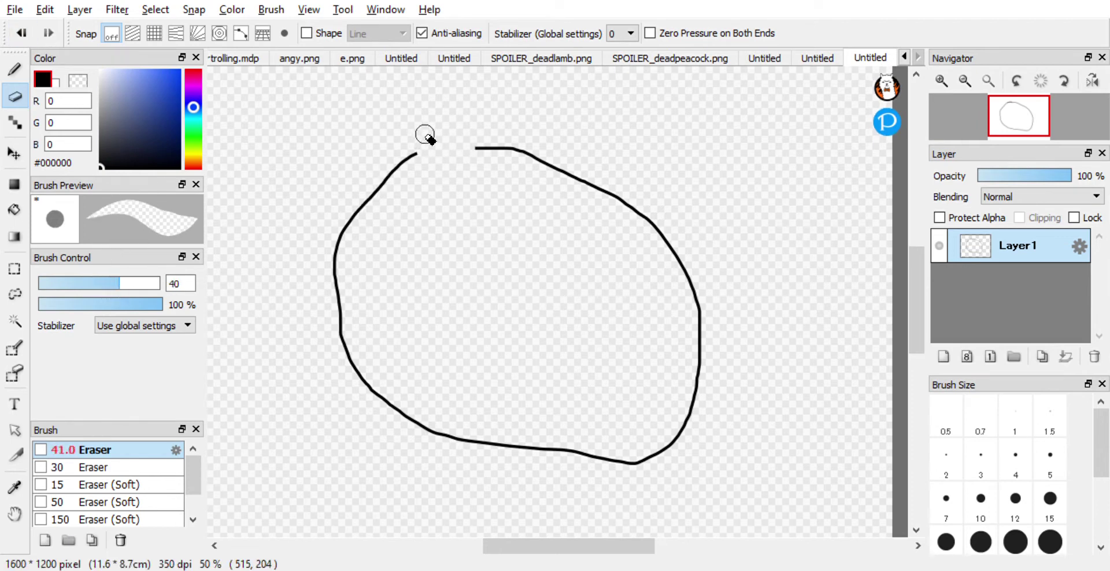
Draw a spiky tuft across the gap in the head outline, and add two oval eyes and a short frowning mouth
click(15, 70)
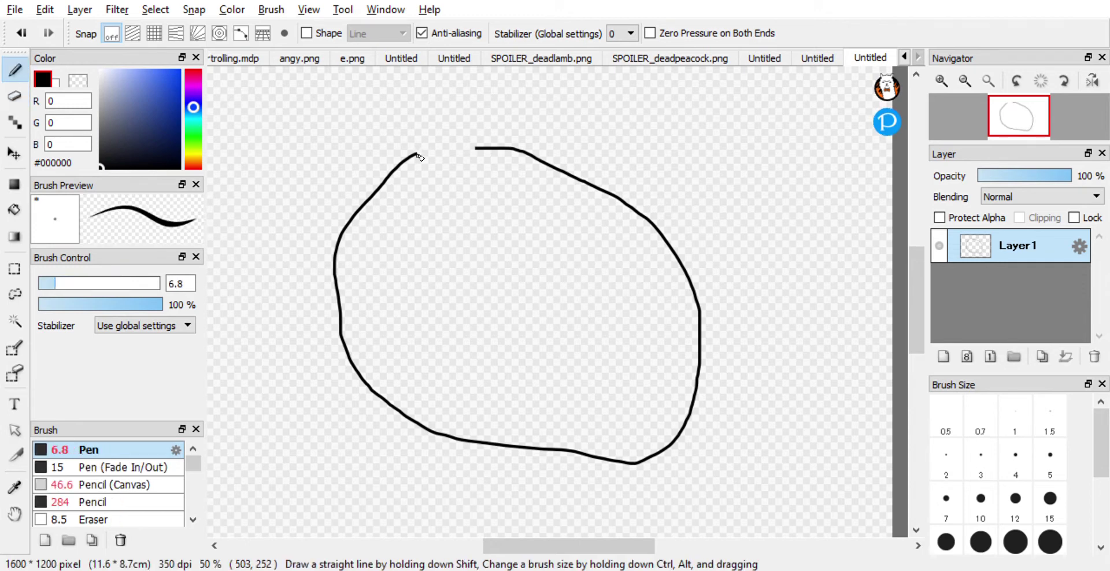
mouse_move(404, 125)
mouse_down()
mouse_move(435, 140)
mouse_move(435, 117)
mouse_move(436, 132)
mouse_move(455, 110)
mouse_move(488, 114)
mouse_up()
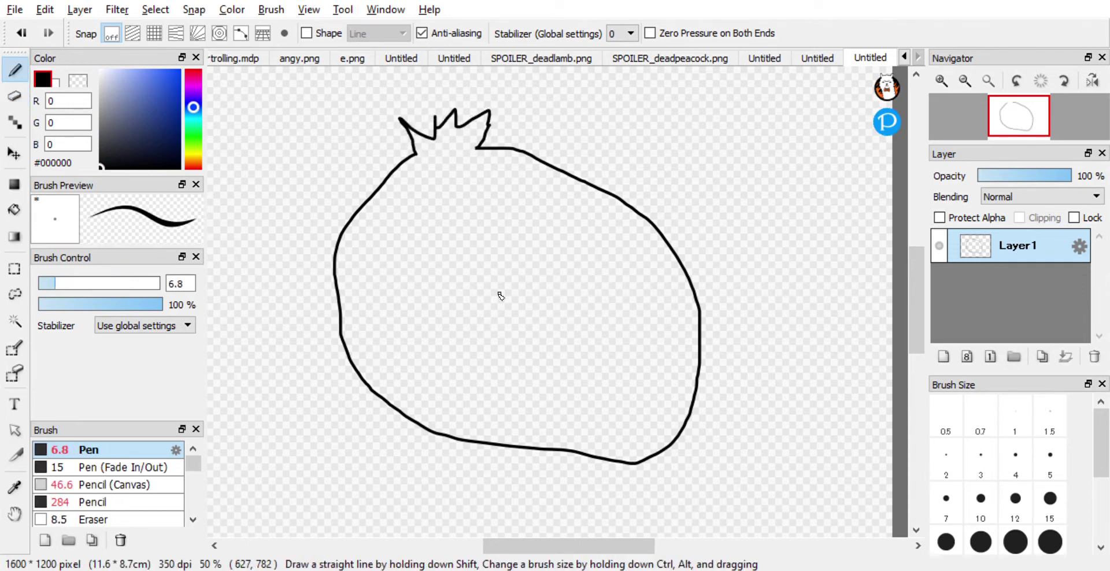
mouse_move(429, 215)
mouse_down()
mouse_move(400, 226)
mouse_move(384, 273)
mouse_move(409, 307)
mouse_move(466, 309)
mouse_move(530, 276)
mouse_move(486, 218)
mouse_up()
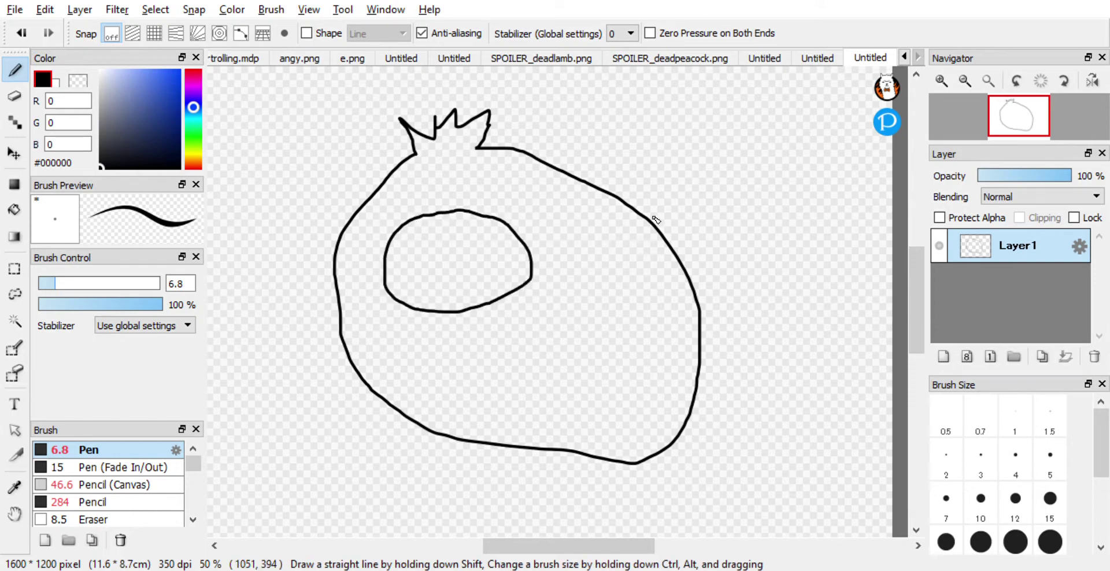
mouse_move(623, 217)
mouse_down()
mouse_move(595, 226)
mouse_move(572, 263)
mouse_move(587, 303)
mouse_move(637, 309)
mouse_move(677, 291)
mouse_move(672, 249)
mouse_move(618, 219)
mouse_up()
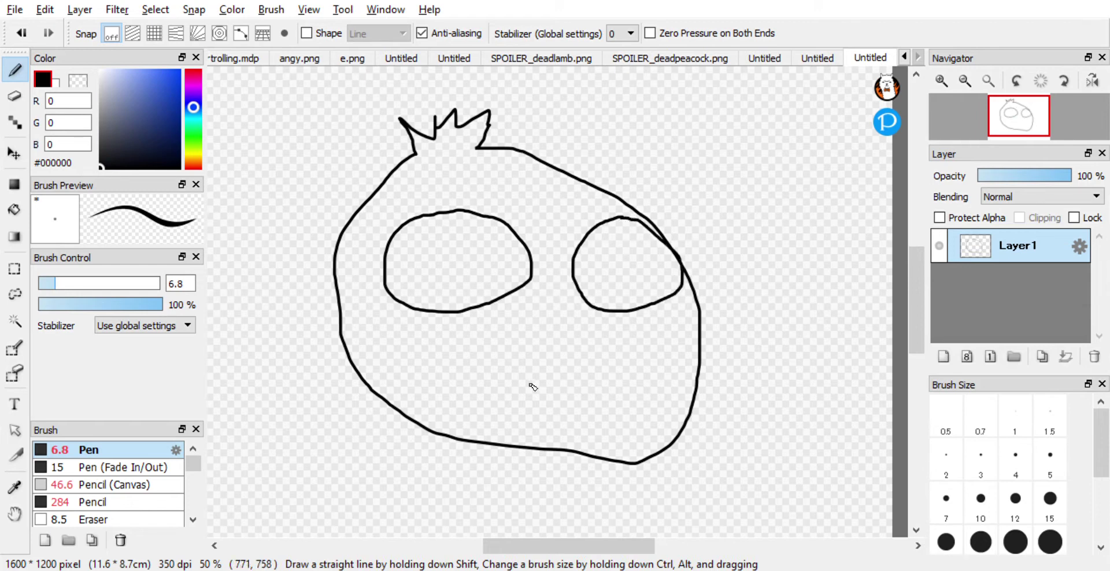
drag(502, 388, 512, 387)
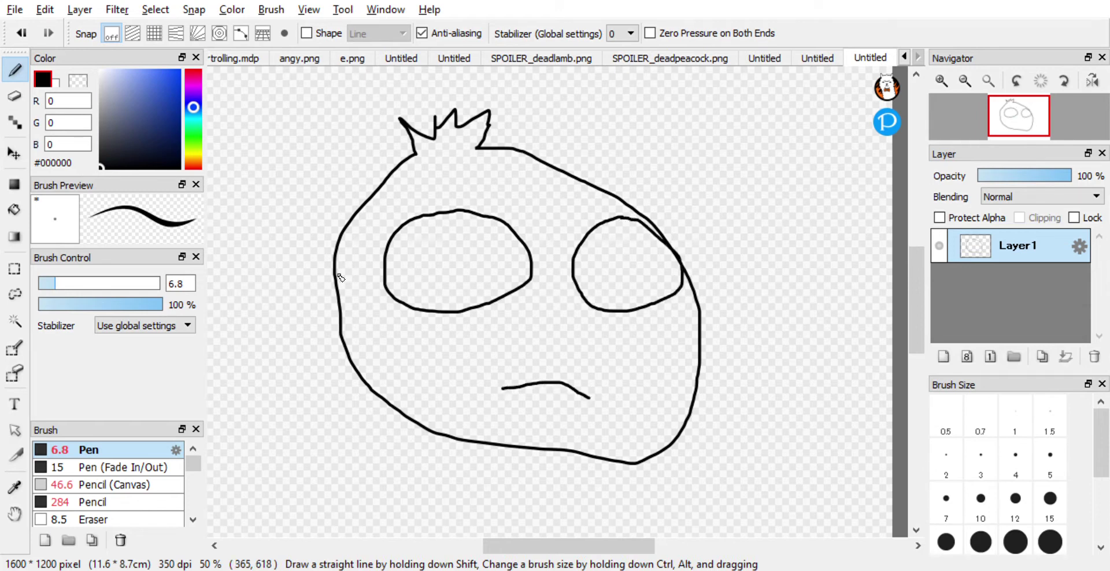
Fill both eyes with orange #FF8300
drag(195, 161, 195, 164)
click(133, 105)
drag(133, 105, 239, 60)
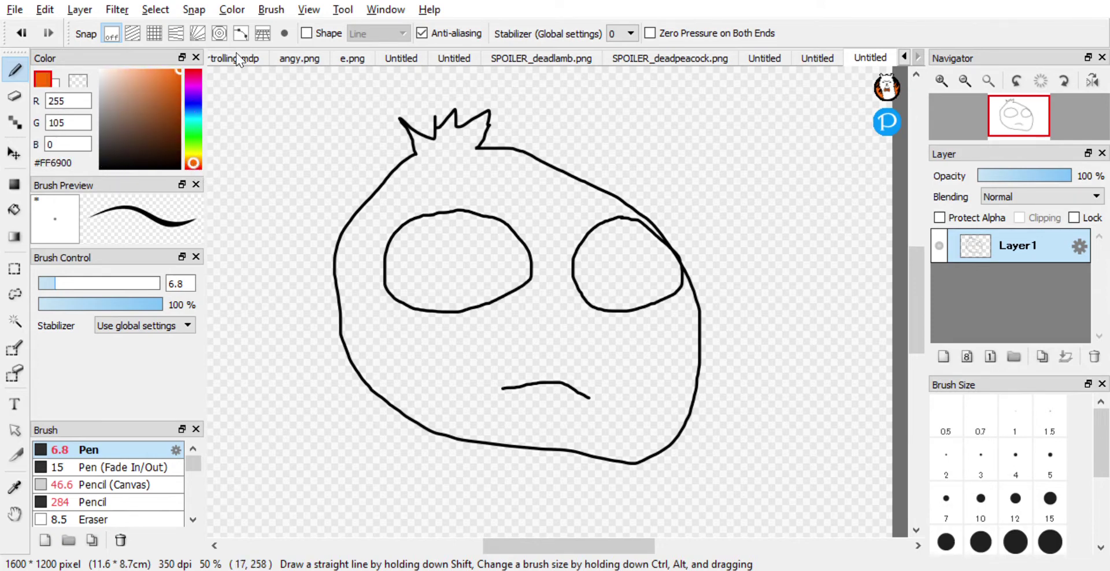
drag(196, 164, 197, 161)
click(15, 208)
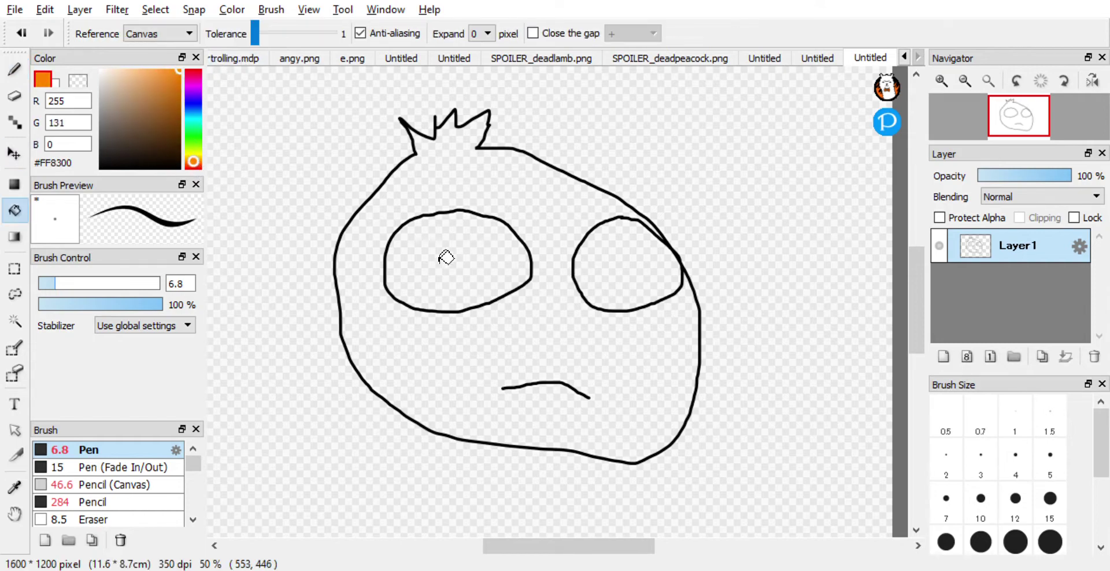
click(478, 269)
click(638, 277)
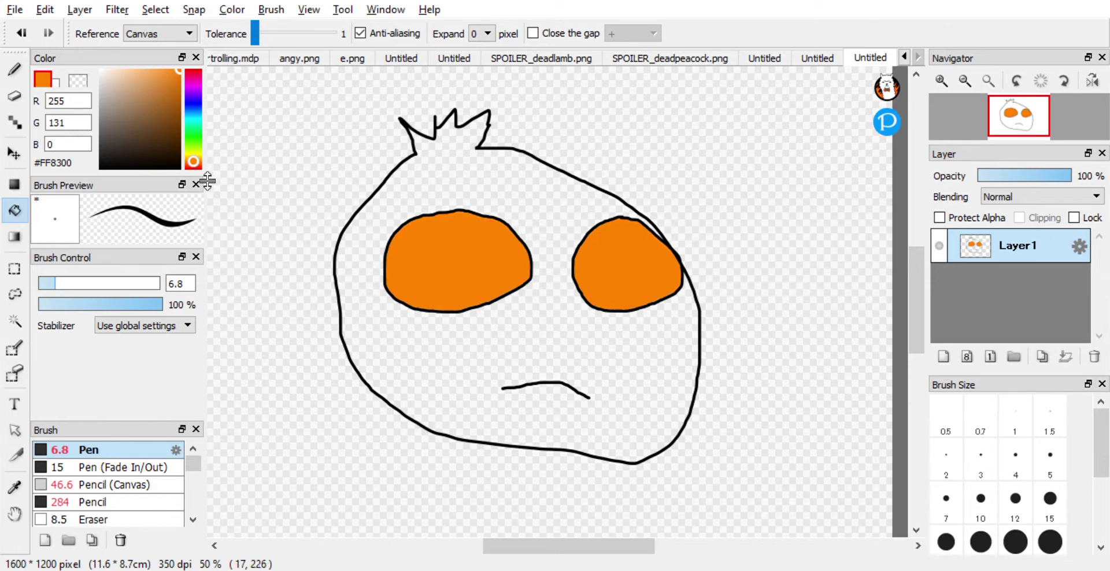
Draw a round pupil inside each eye in yellow-orange #FFAB00 and fill both pupils with the same colour
drag(196, 162, 200, 159)
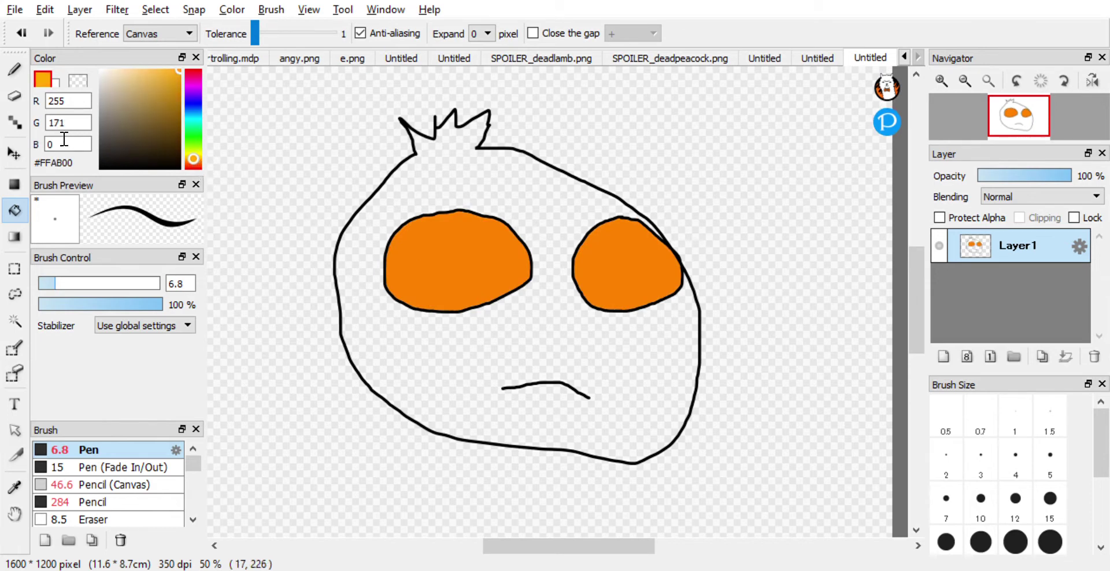
click(13, 70)
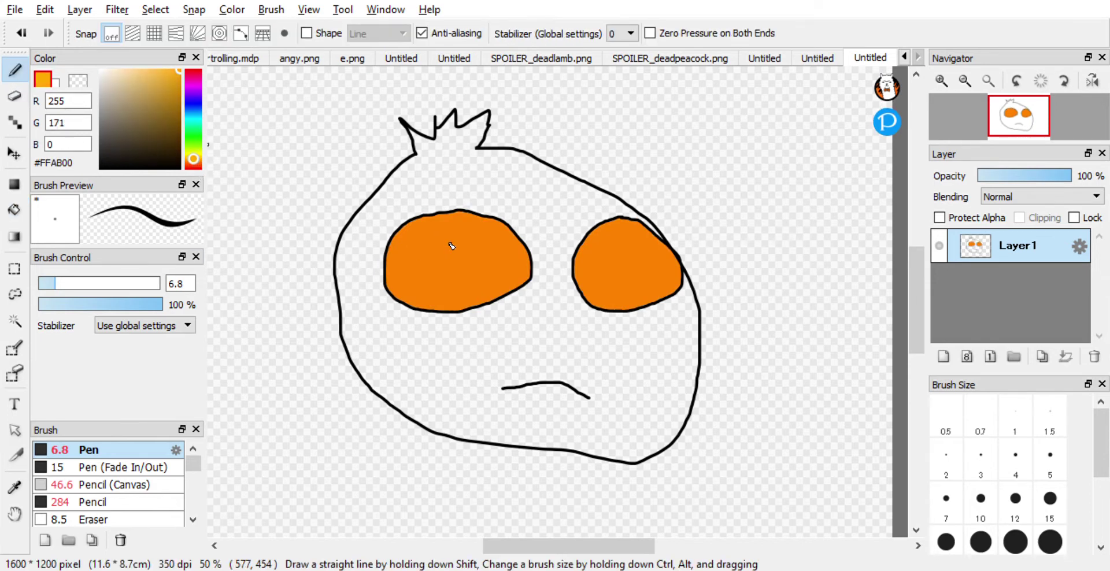
drag(450, 240, 424, 258)
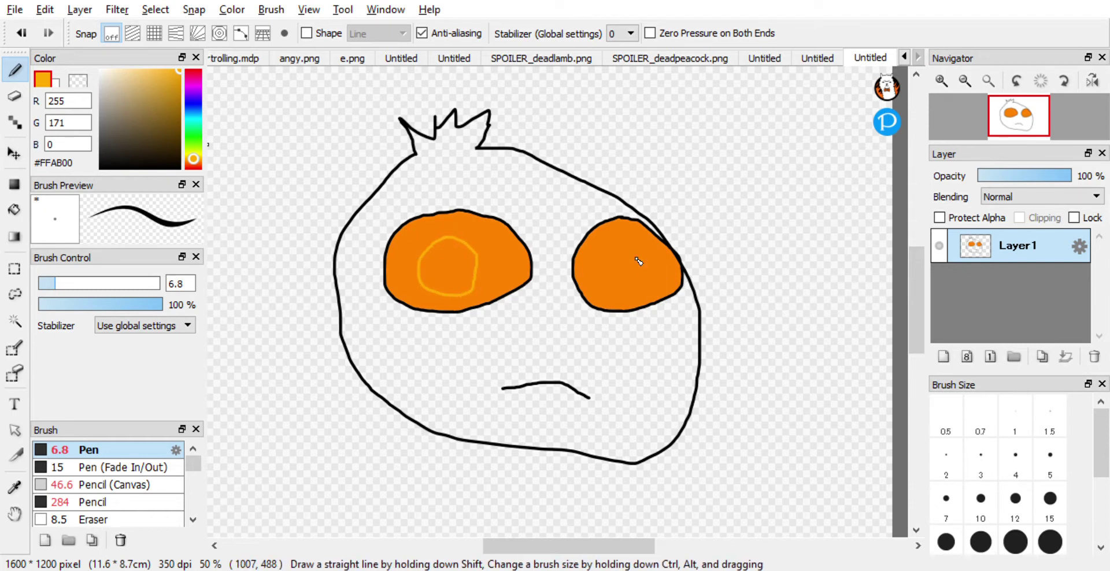
drag(622, 245, 613, 254)
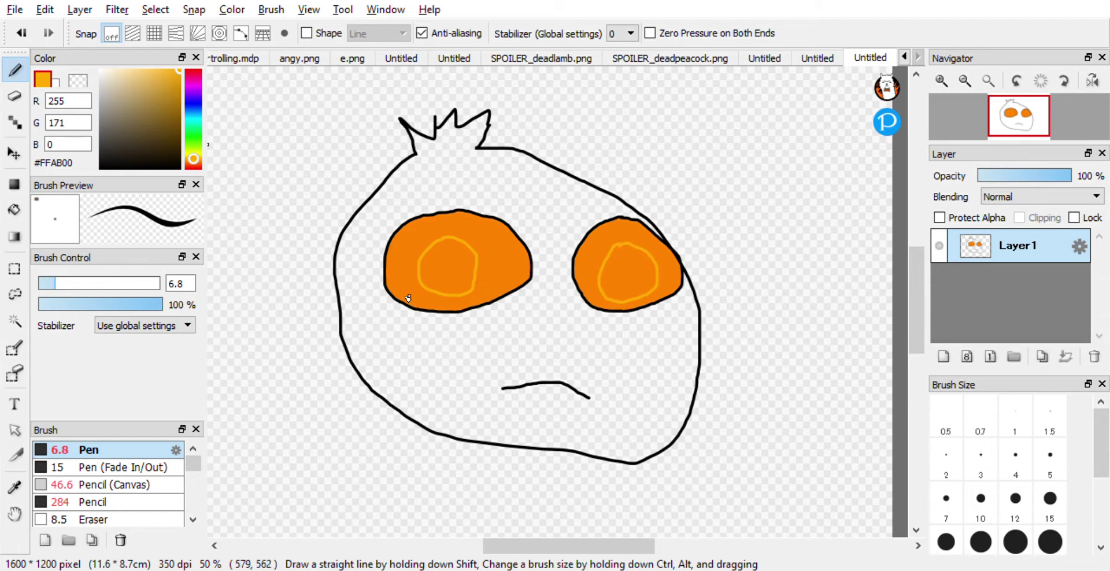
click(14, 210)
click(442, 275)
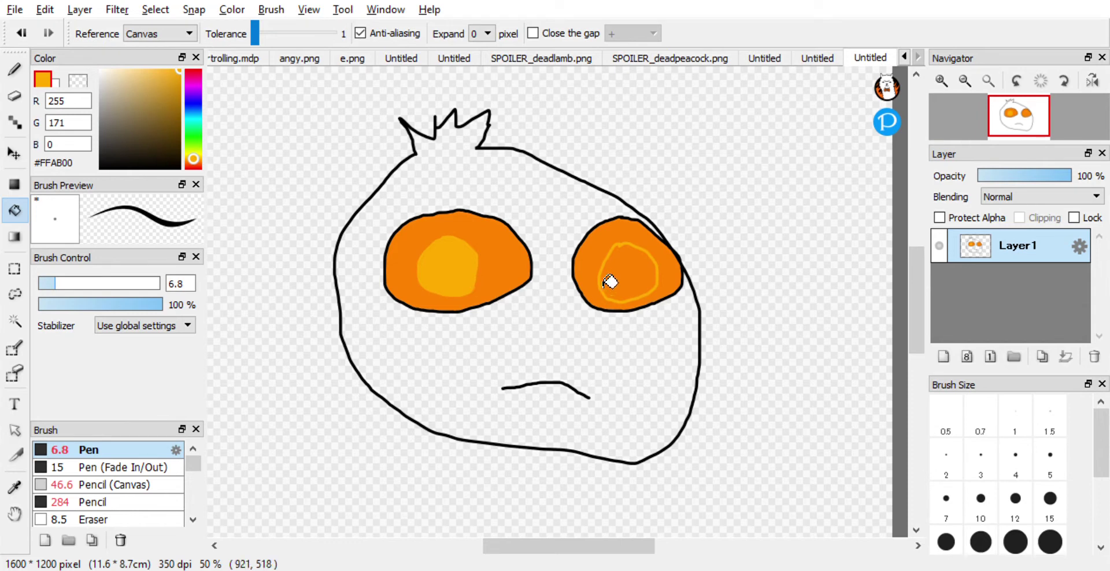
click(636, 281)
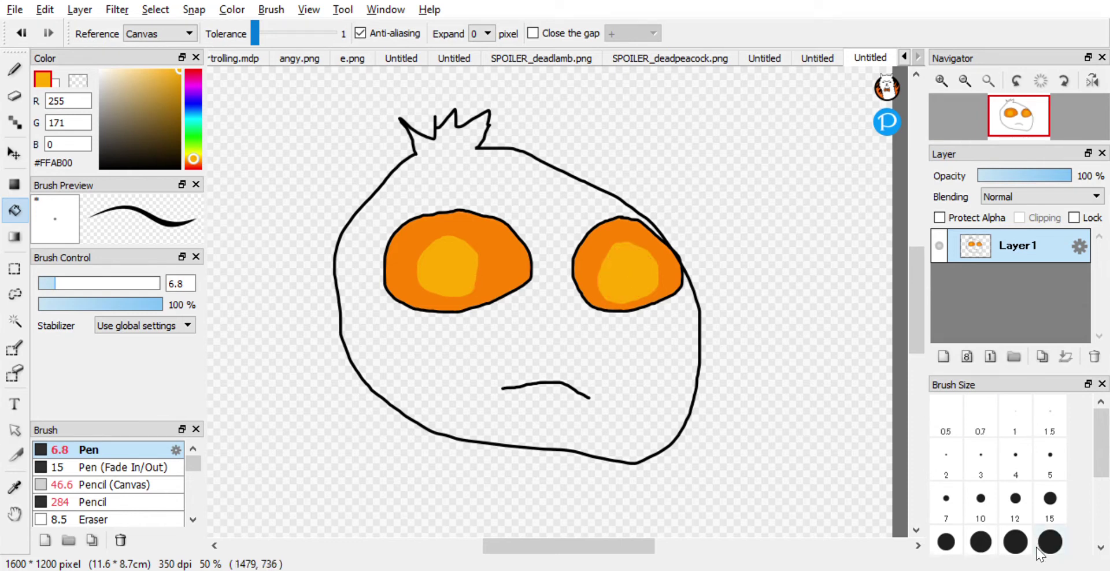
Fill the head around the eyes, including the tuft, with dark grey #202020
scroll(674, 492, up, 1)
drag(134, 151, 87, 157)
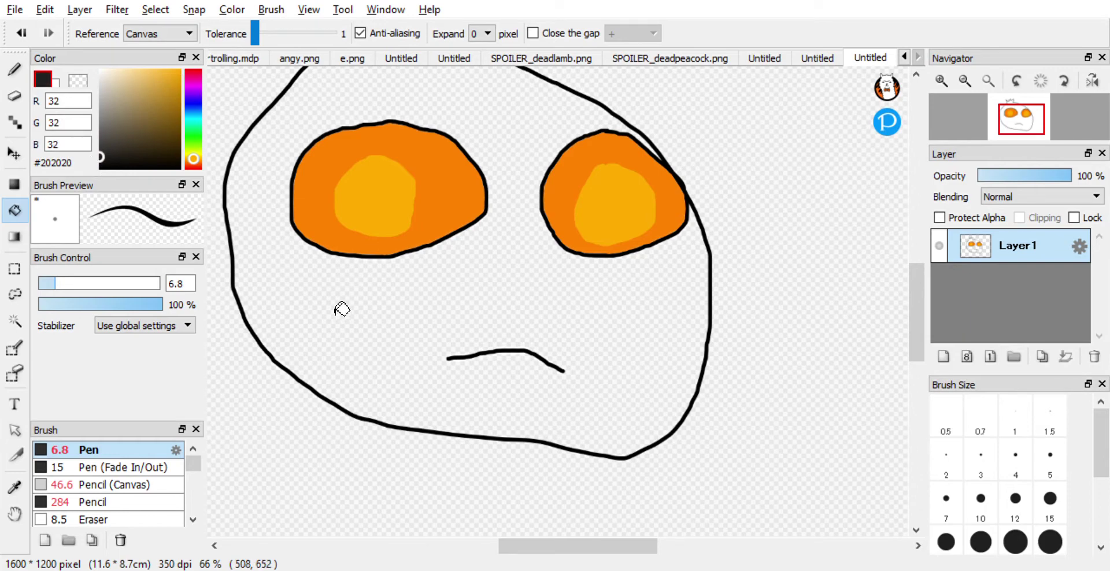
click(340, 333)
scroll(917, 324, up, 3)
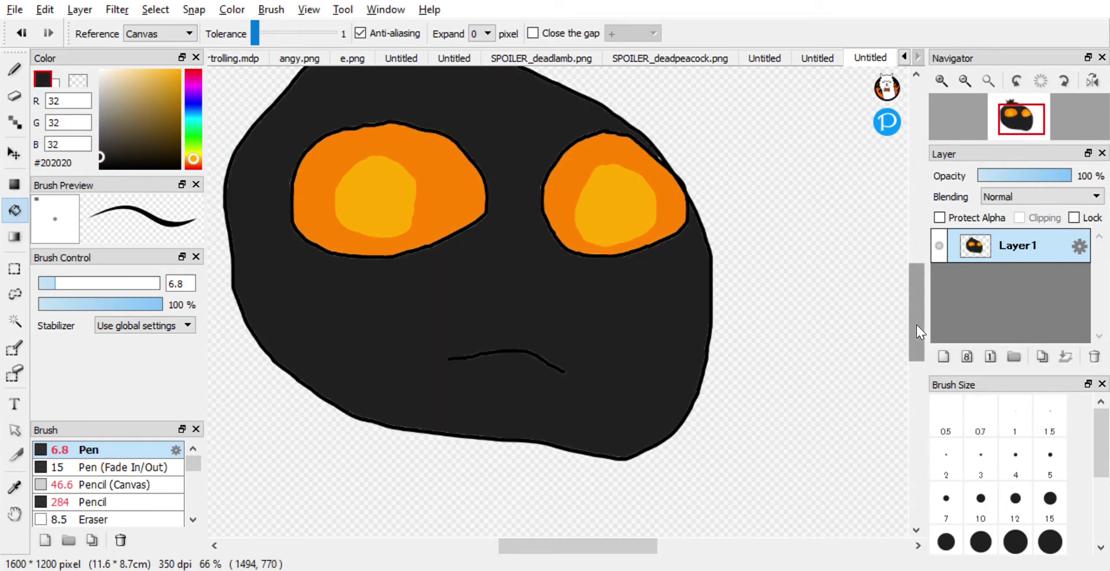
Draw the outline of a curved stem in black #000000, rising from the spiky tuft and bending to the left
scroll(679, 310, down, 1)
click(15, 70)
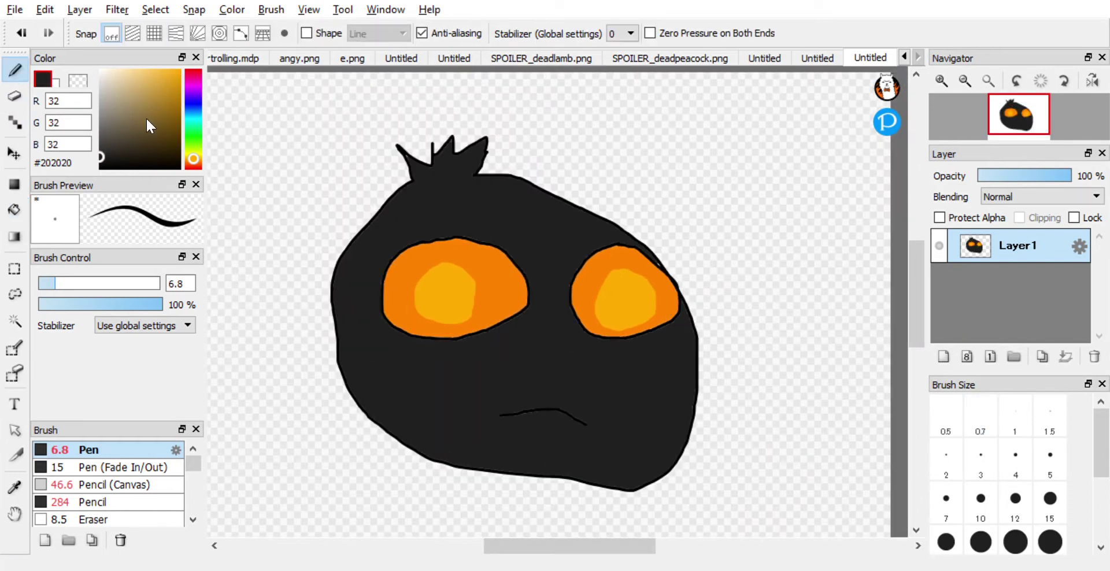
drag(140, 137, 29, 183)
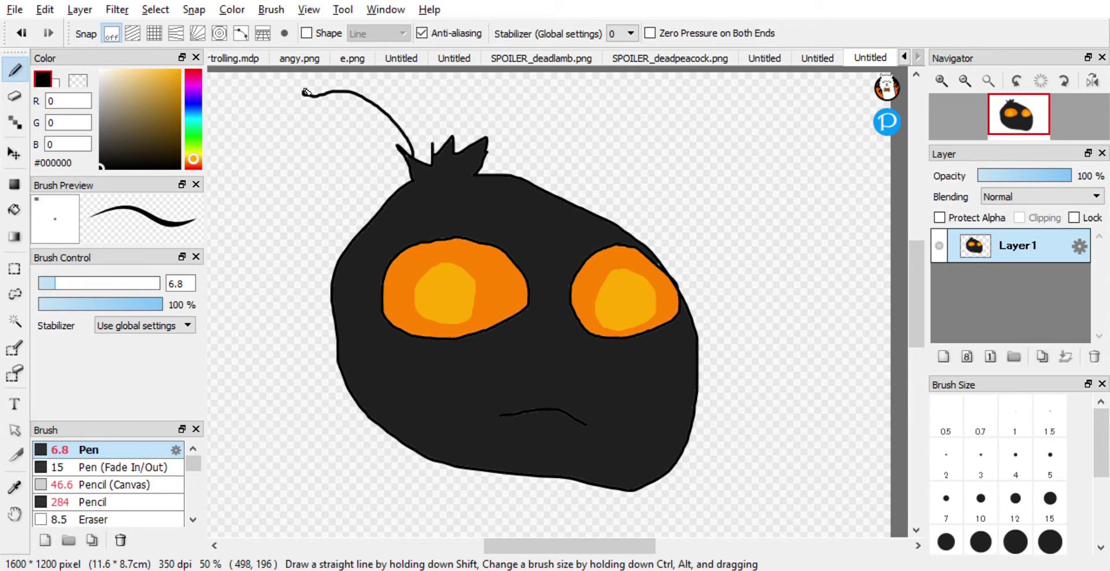
drag(380, 81, 445, 104)
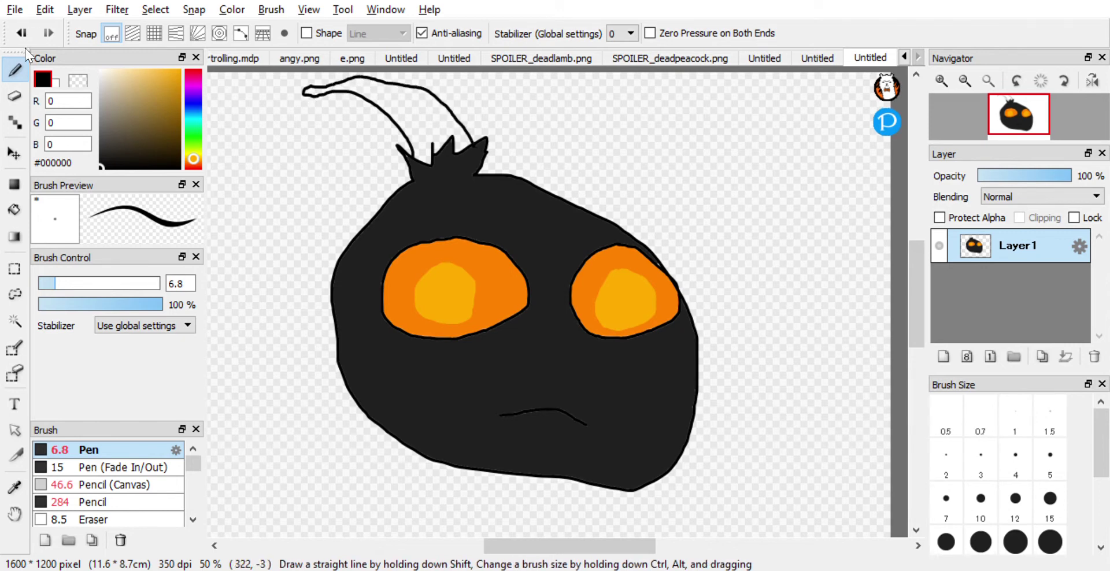
click(22, 33)
drag(916, 276, 918, 262)
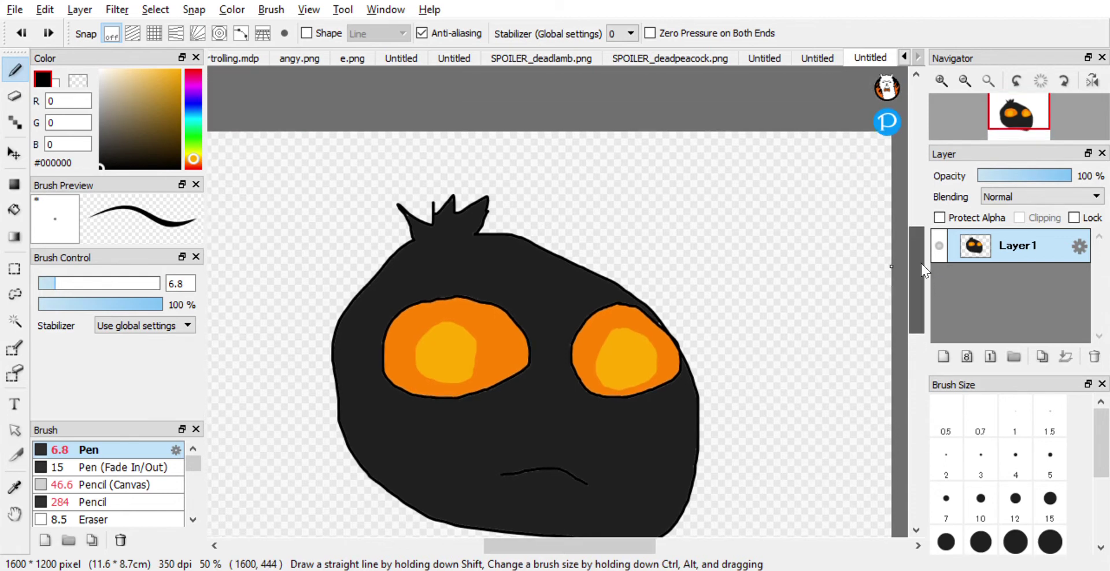
mouse_move(416, 217)
mouse_down()
mouse_move(390, 183)
mouse_move(335, 162)
mouse_move(360, 147)
mouse_move(439, 166)
mouse_up()
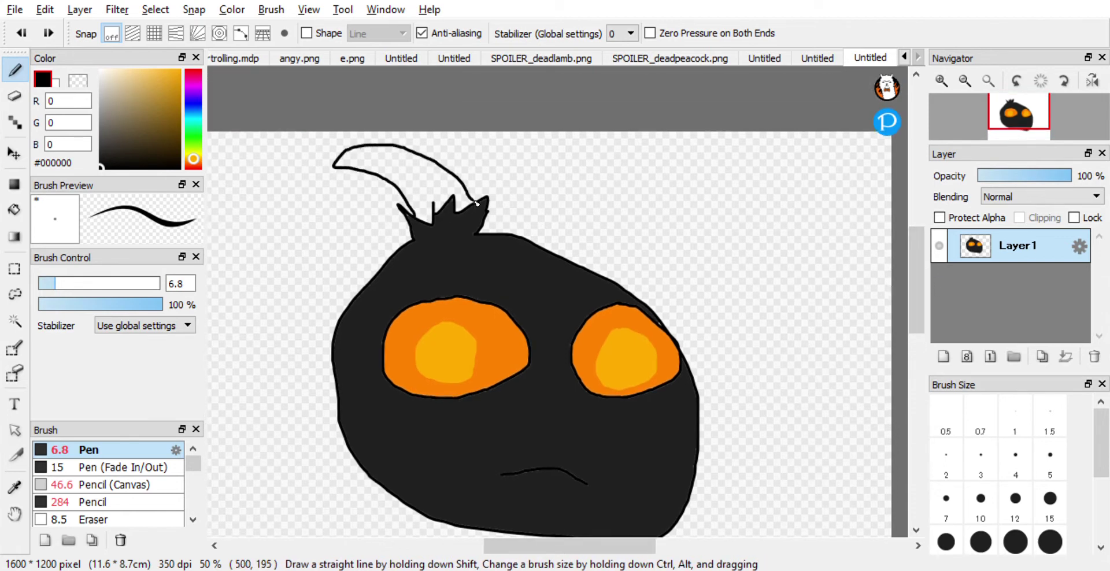
drag(478, 203, 479, 203)
Fill the curved stem with tan #E5BF73
click(13, 202)
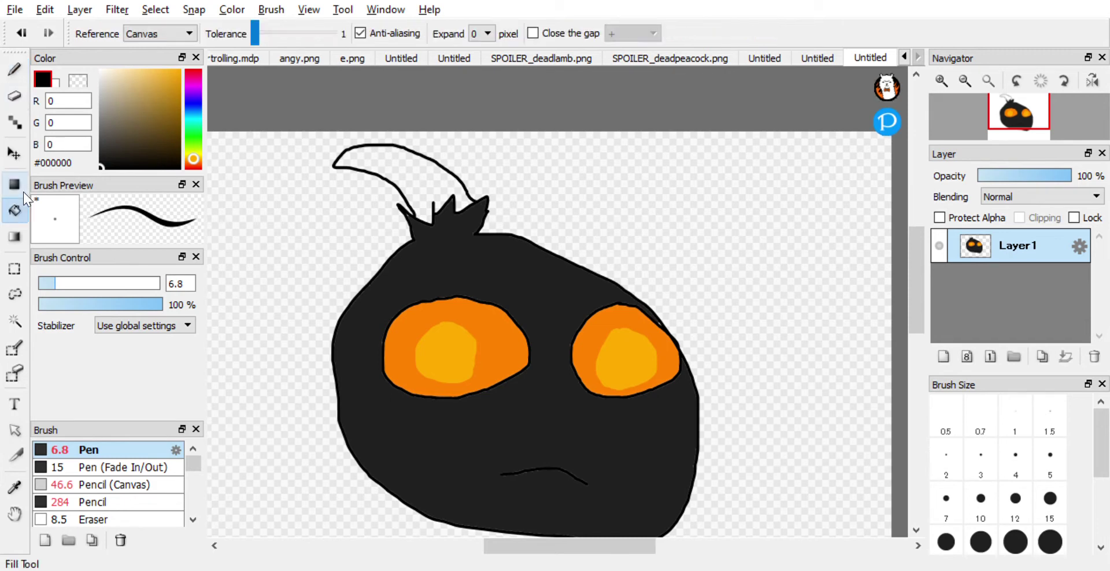
drag(139, 122, 139, 79)
click(423, 185)
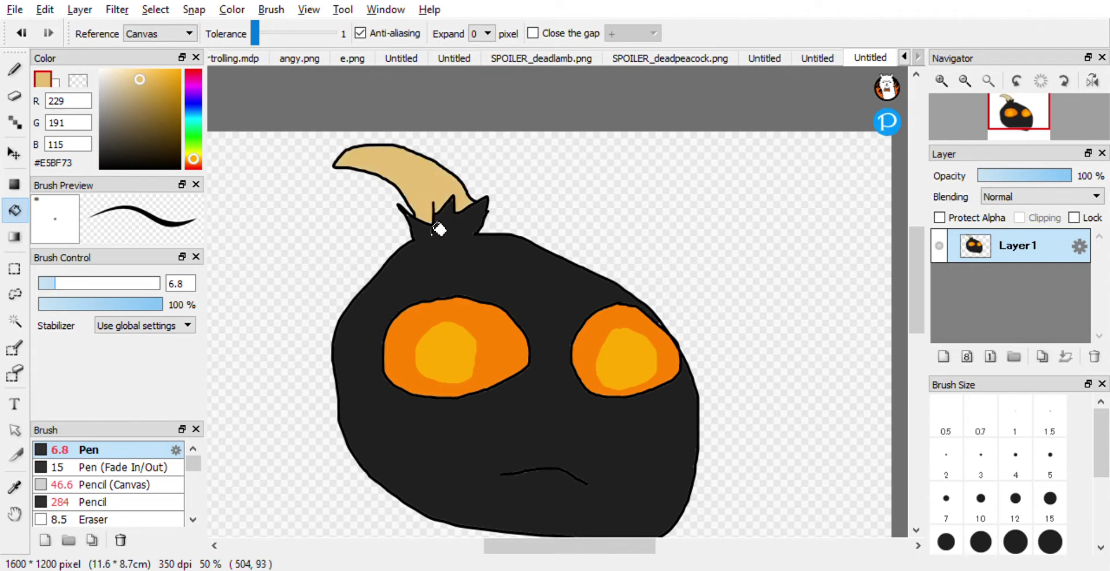
Draw a jagged black outline around the stem's tip and fill it with the stem's tan #E5BF73
click(14, 69)
click(142, 169)
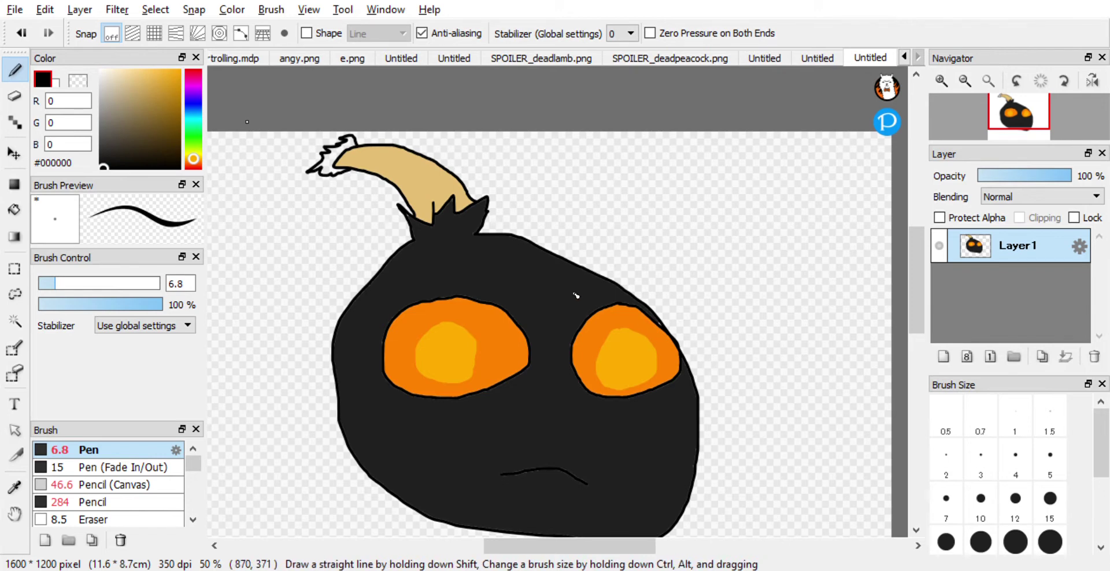
alt+click(344, 165)
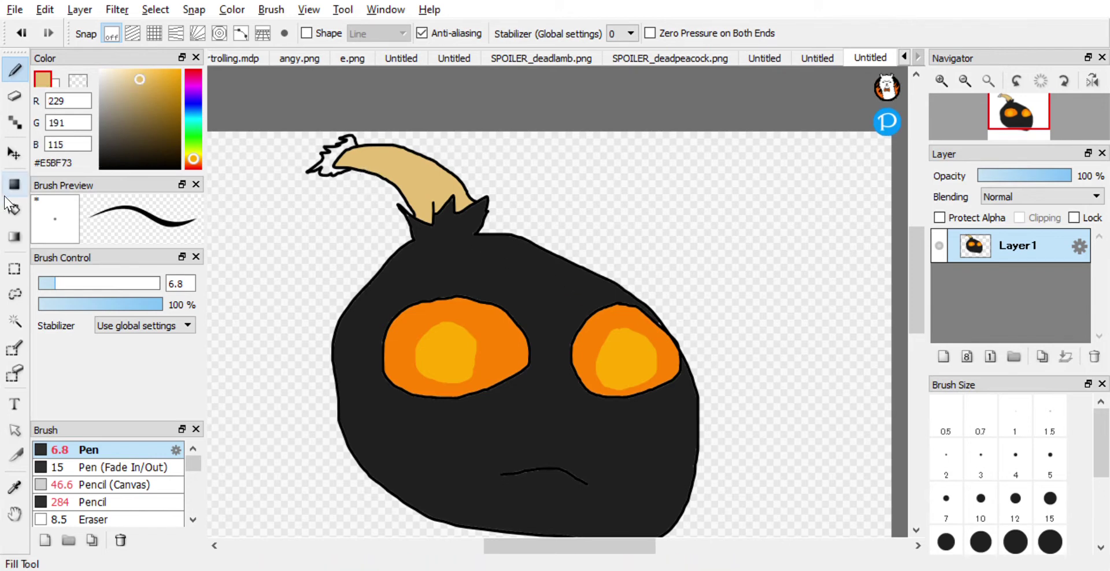
click(15, 209)
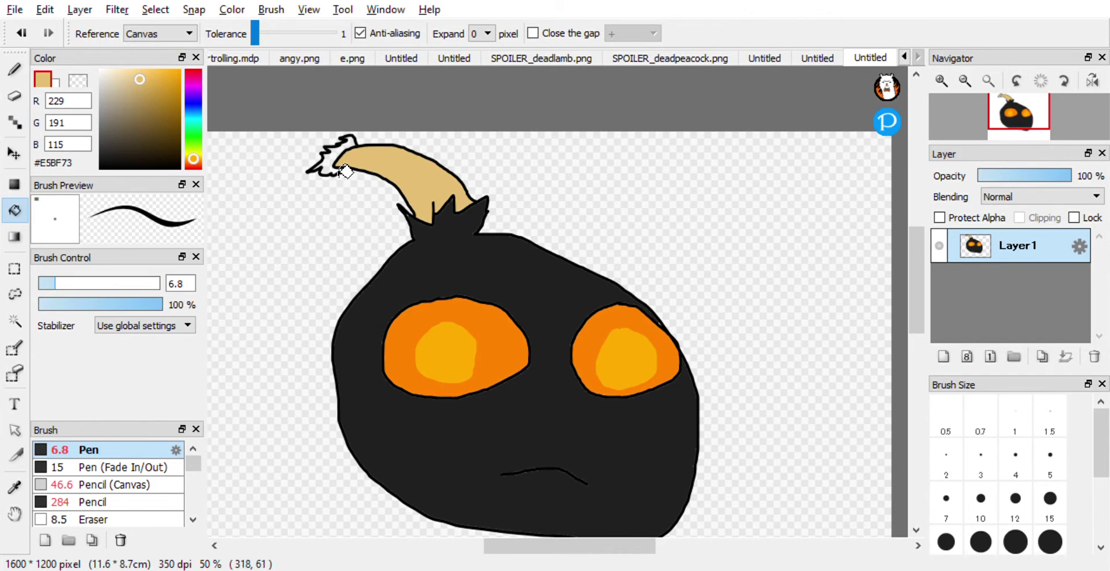
click(359, 166)
Paint over the black lines between the jagged tip and the stem in tan #E5BF73, and set the pen size to 10.3
scroll(359, 166, up, 1)
click(15, 70)
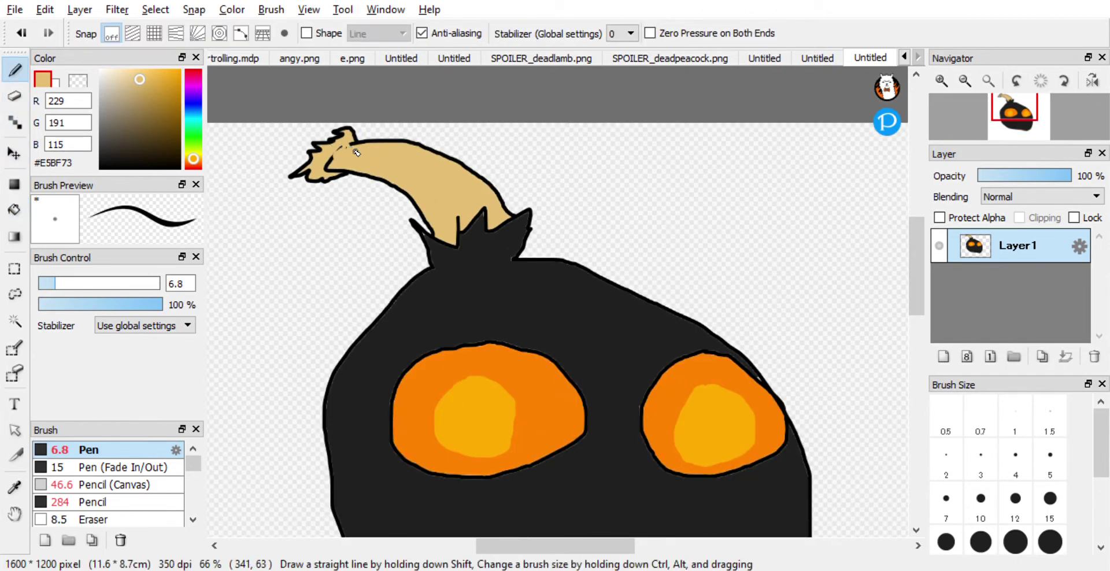
drag(57, 282, 63, 284)
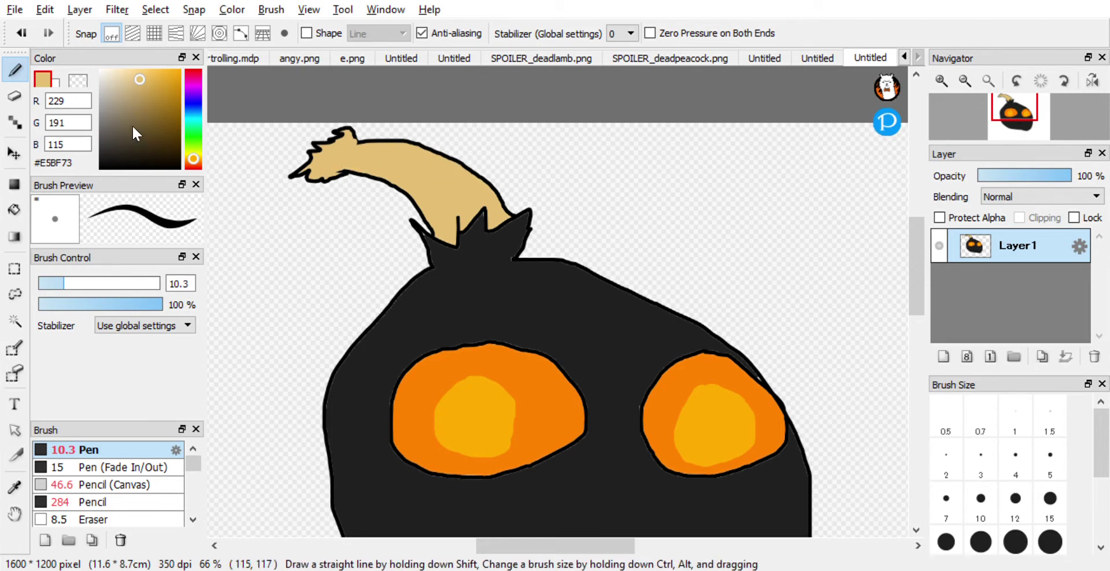
Shade the curved stem with short slanted strokes in darker tan #B49455, using the 18.8 AirBrush
drag(142, 121, 143, 99)
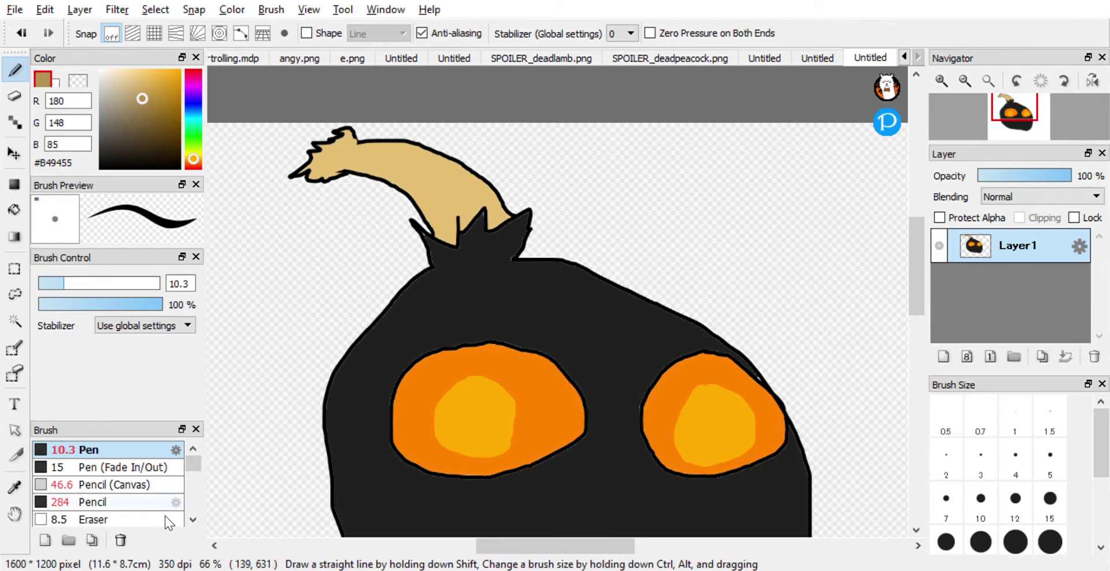
scroll(167, 523, down, 2)
click(111, 495)
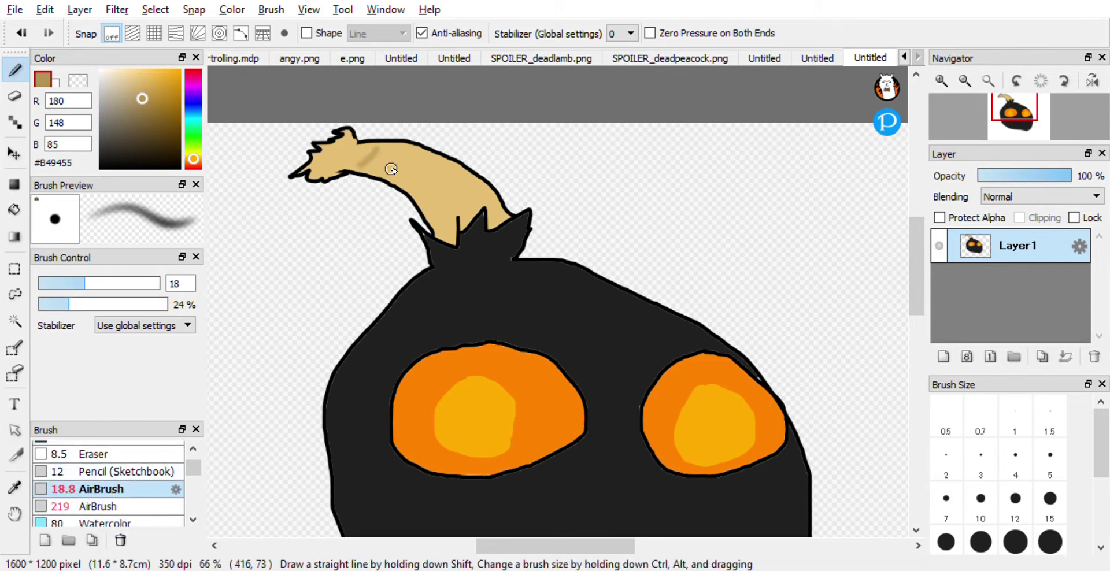
drag(392, 174, 417, 162)
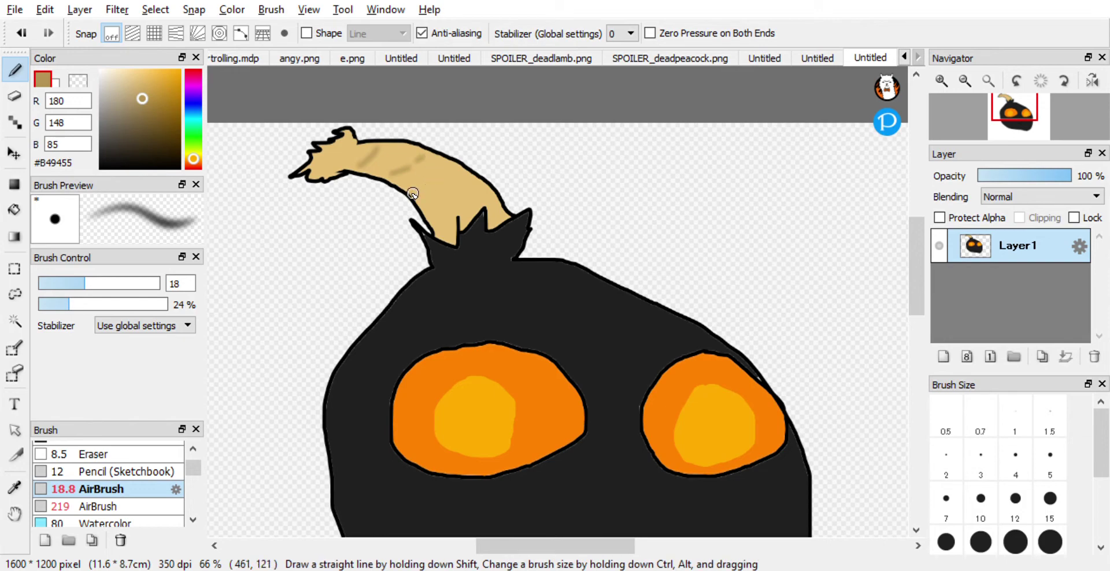
drag(409, 198, 448, 191)
Airbrush a slanted, frowning brow in black #000000 above each eye, and switch back to the 10.3 Pen
scroll(475, 245, down, 1)
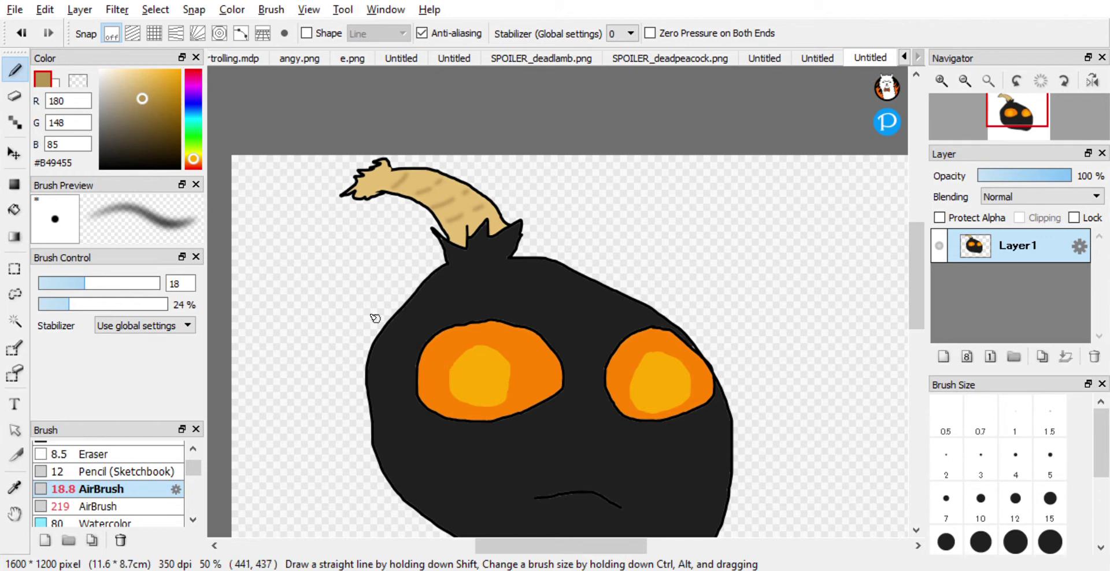
alt+click(439, 358)
drag(456, 305, 528, 305)
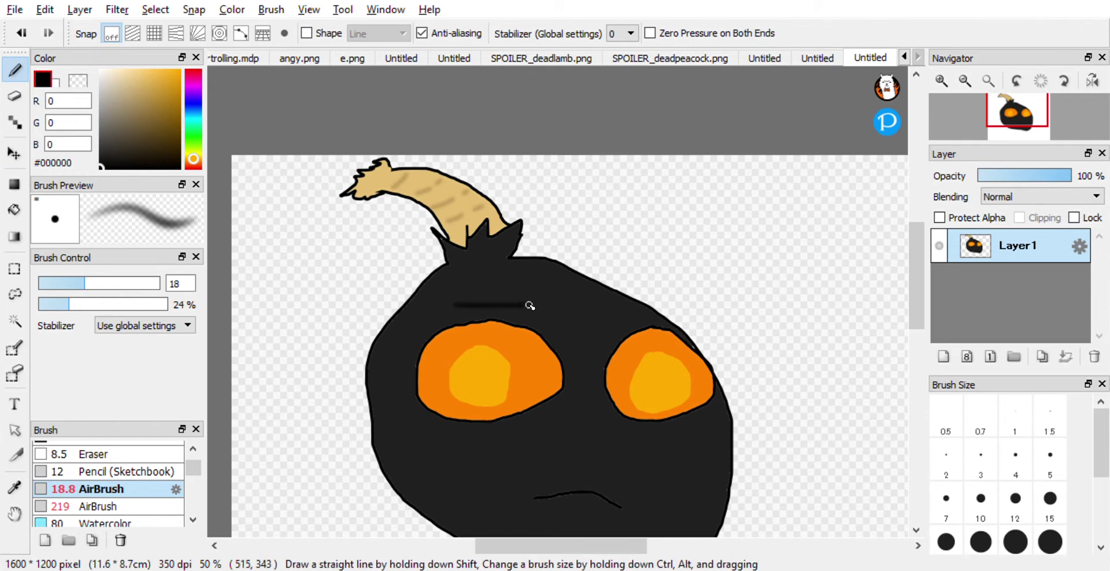
click(22, 33)
drag(469, 303, 529, 317)
drag(622, 305, 608, 312)
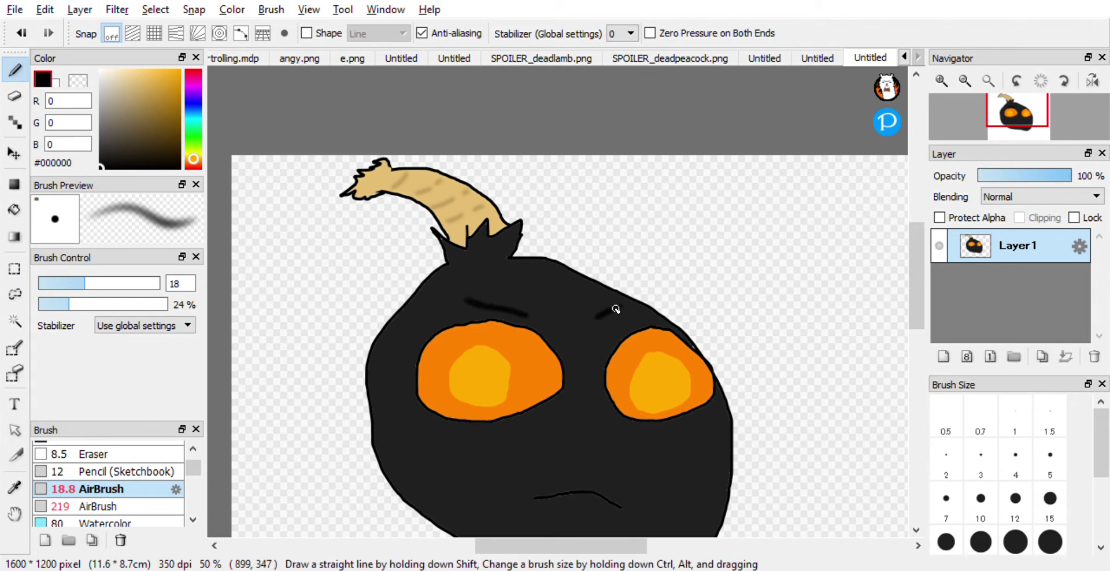
drag(919, 275, 910, 306)
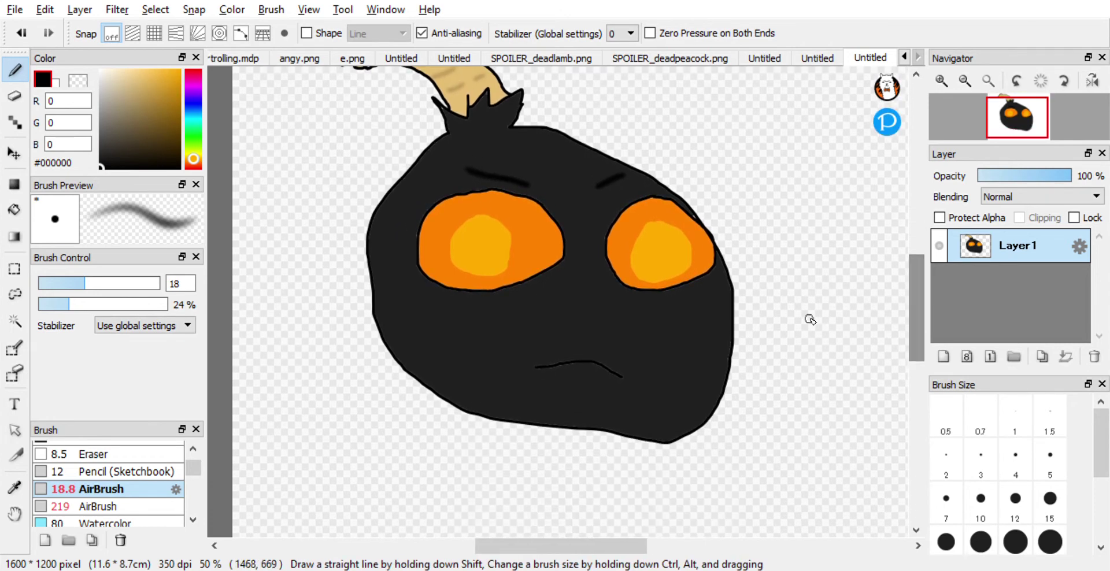
click(809, 320)
scroll(196, 469, up, 2)
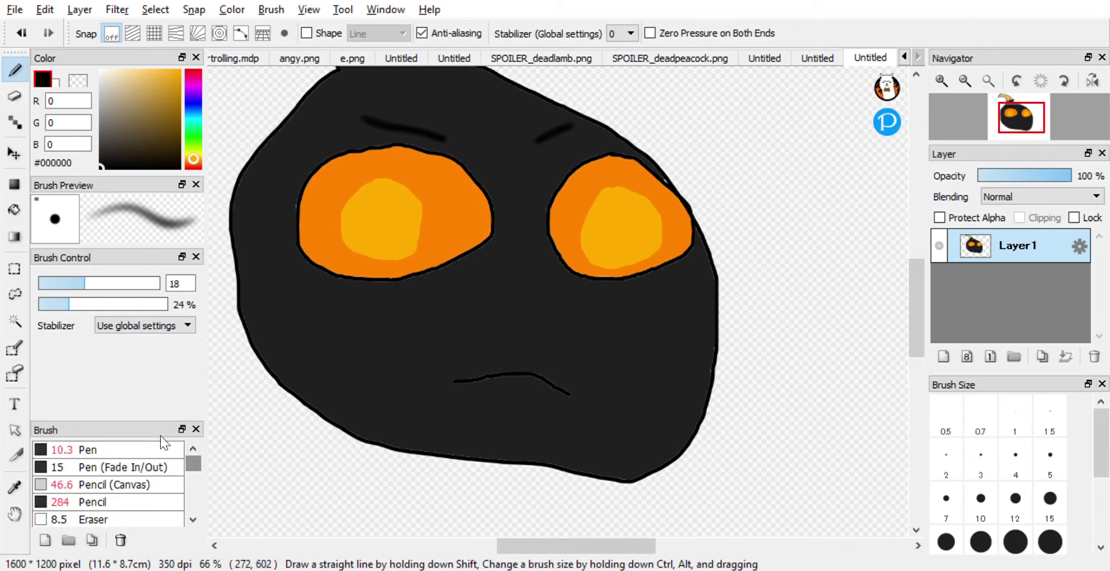
click(150, 449)
drag(347, 430, 343, 544)
click(21, 33)
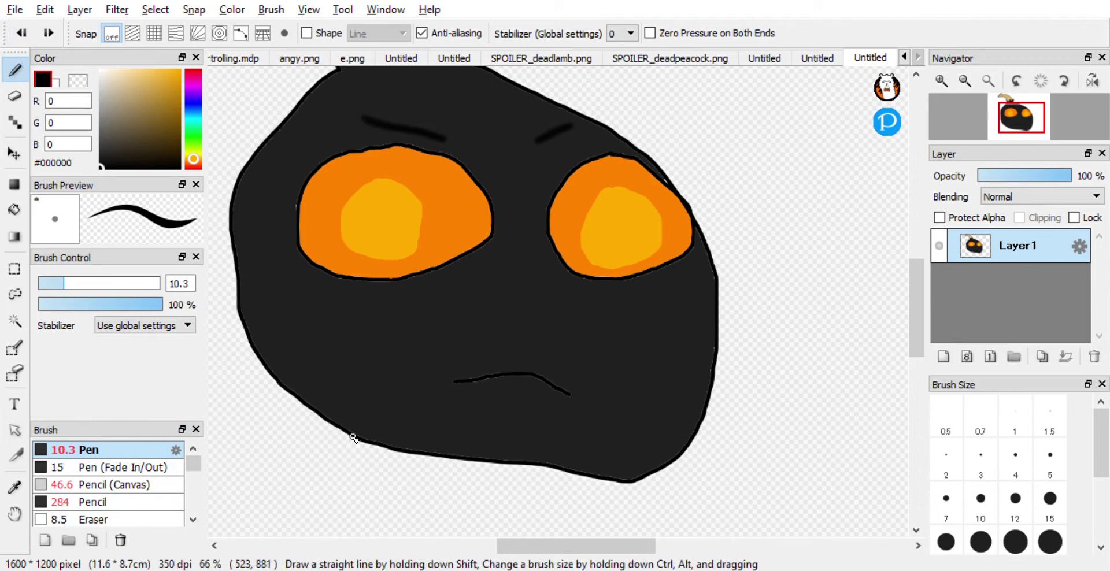
mouse_move(353, 438)
mouse_down()
mouse_move(271, 413)
mouse_move(248, 455)
mouse_move(291, 518)
mouse_move(377, 555)
mouse_up()
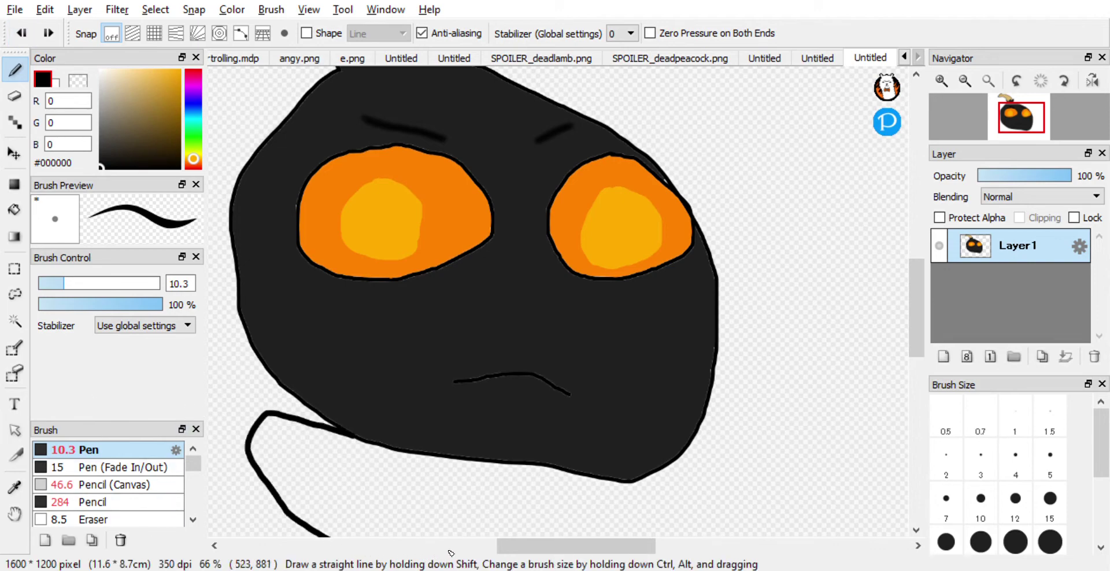
drag(496, 538, 543, 511)
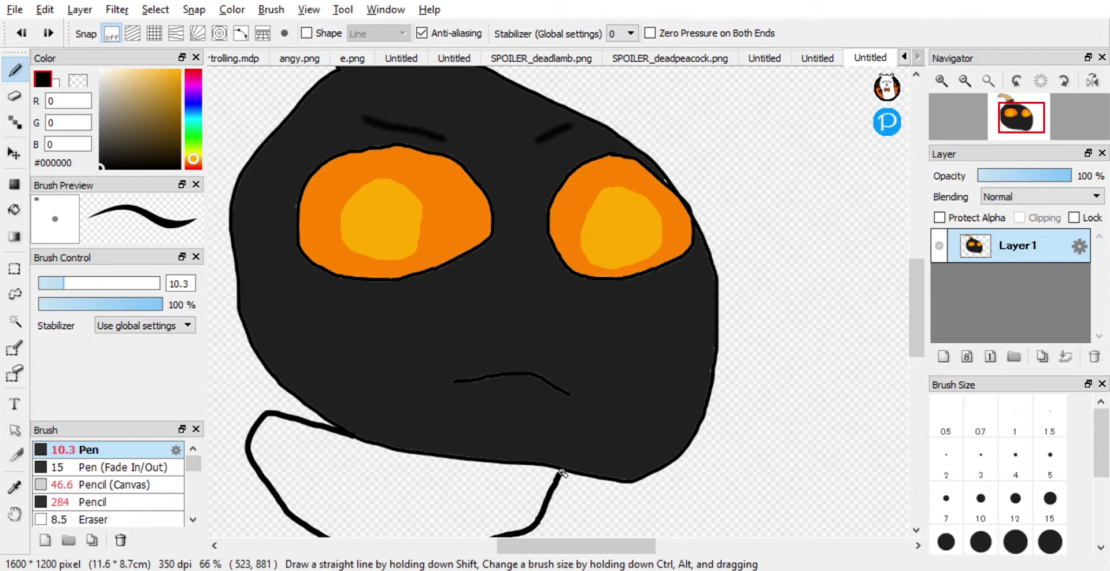
scroll(913, 301, down, 5)
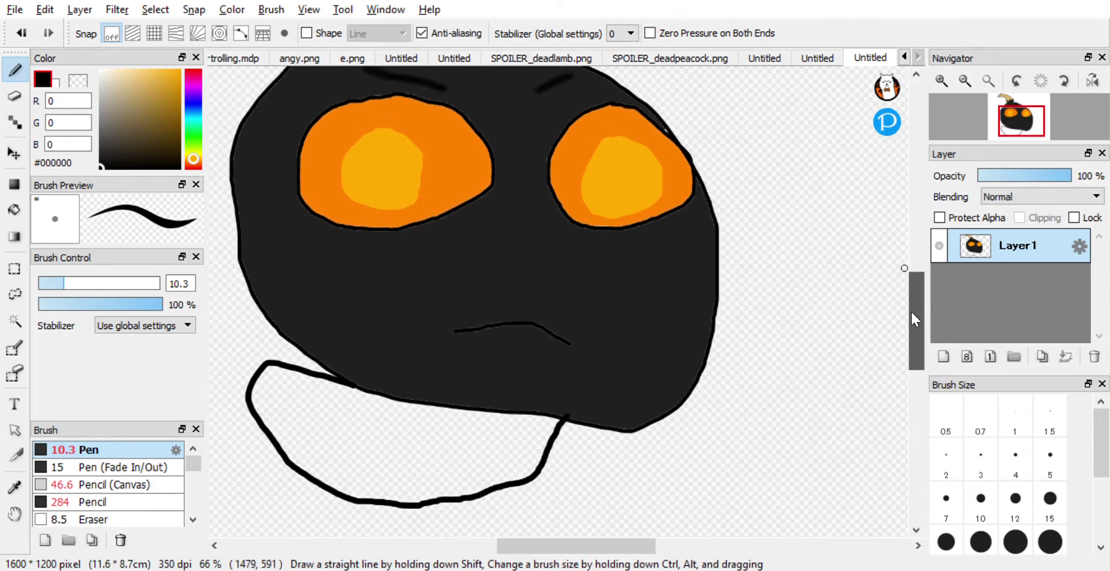
key(ctrl+z)
key(ctrl+z)
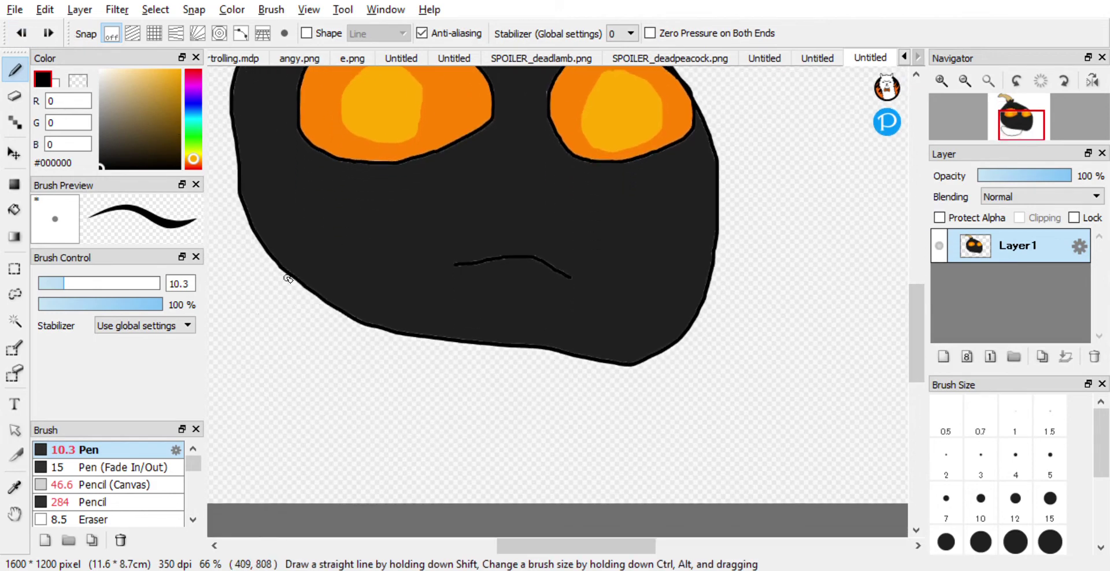
Outline a bent arm-like loop in black at the head's lower left, with an outer curve, an inner curve and an edge running up to the chin
mouse_move(287, 271)
mouse_down()
mouse_move(255, 252)
mouse_move(196, 244)
mouse_up()
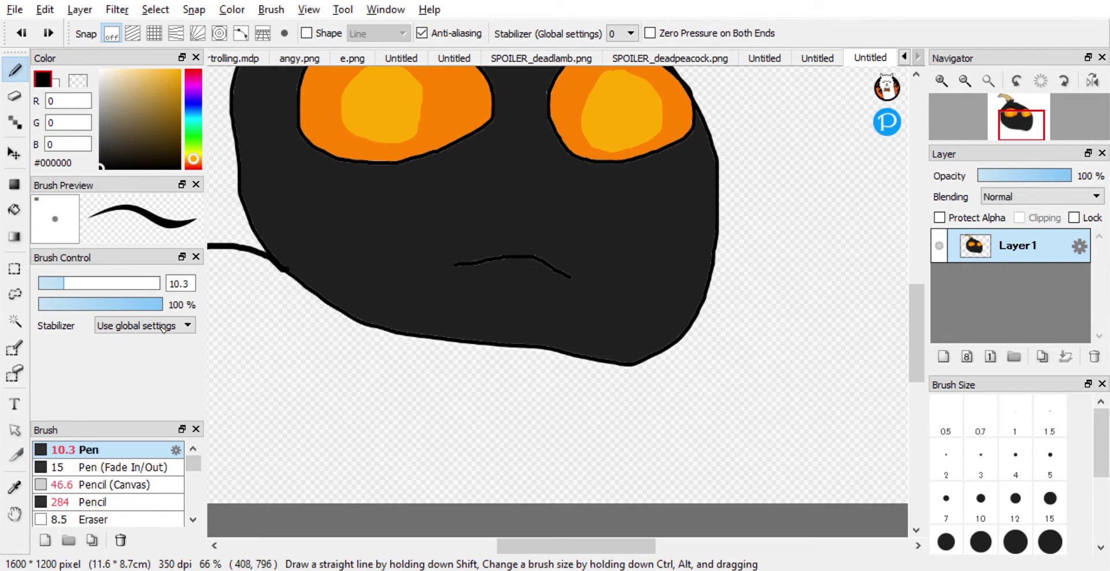
mouse_move(163, 330)
mouse_down()
mouse_move(233, 419)
mouse_move(283, 439)
mouse_move(217, 321)
mouse_move(239, 289)
mouse_move(278, 286)
mouse_move(330, 317)
mouse_up()
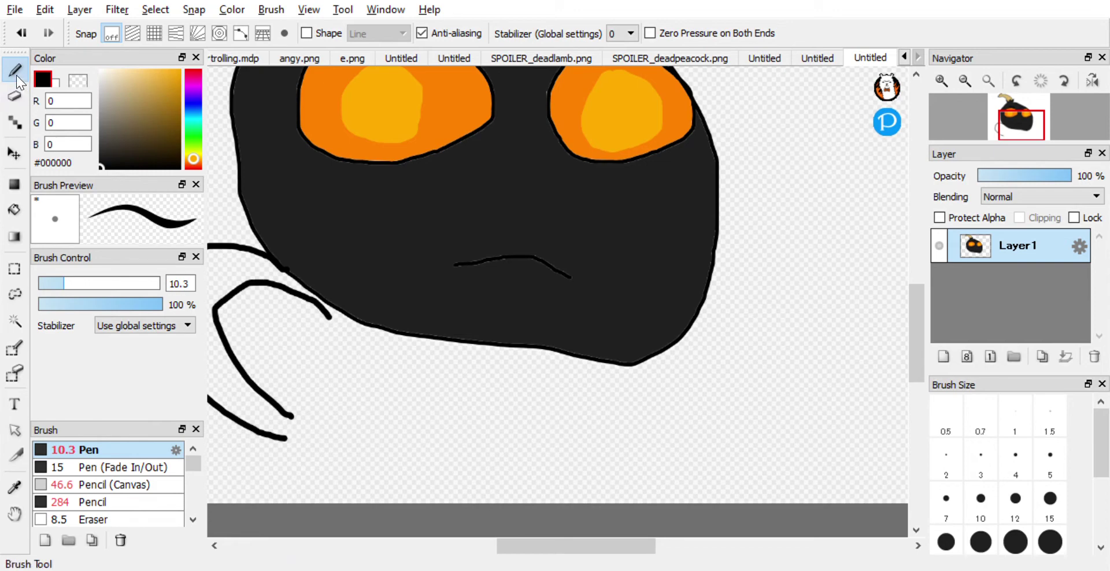
key(ctrl+z)
drag(515, 547, 486, 547)
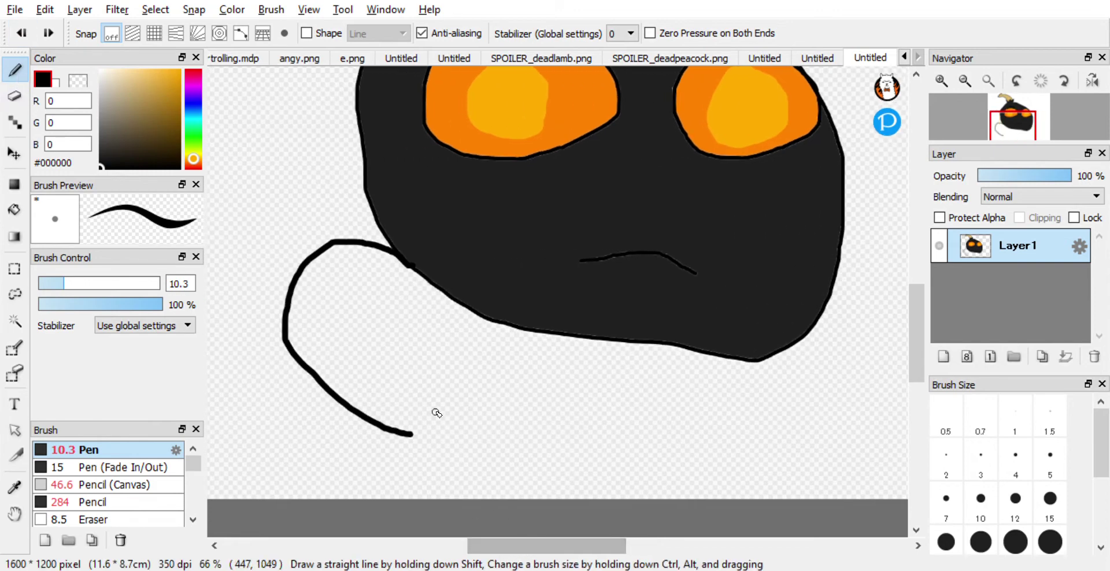
mouse_move(427, 419)
mouse_down()
mouse_move(338, 351)
mouse_move(331, 314)
mouse_move(363, 287)
mouse_move(443, 317)
mouse_up()
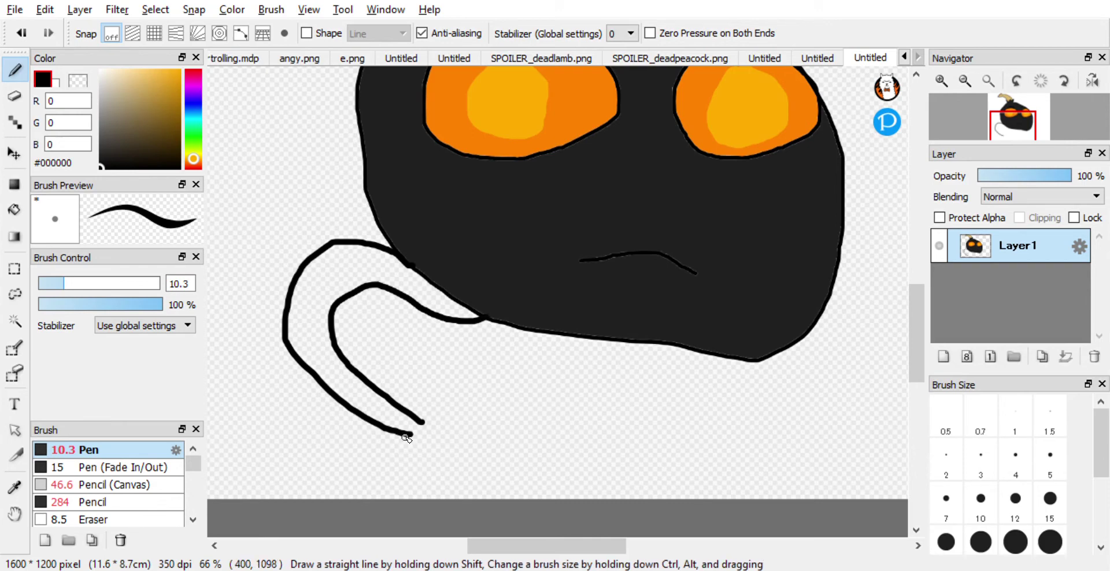
drag(408, 435, 497, 319)
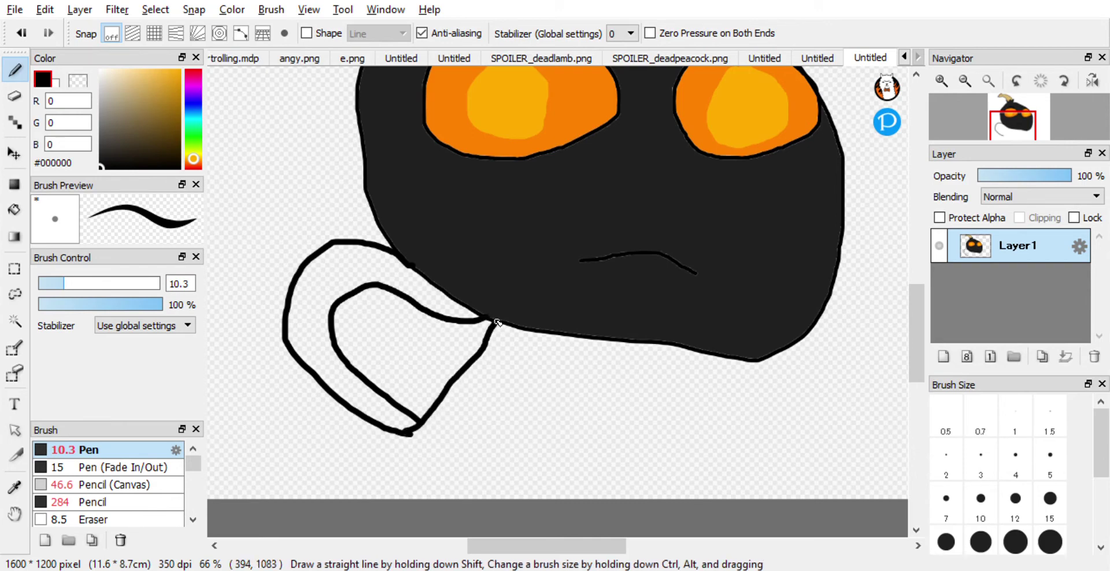
Draw the body's side lines down to the canvas's lower edge, and erase the inner of the two lines on the left
drag(437, 404, 445, 497)
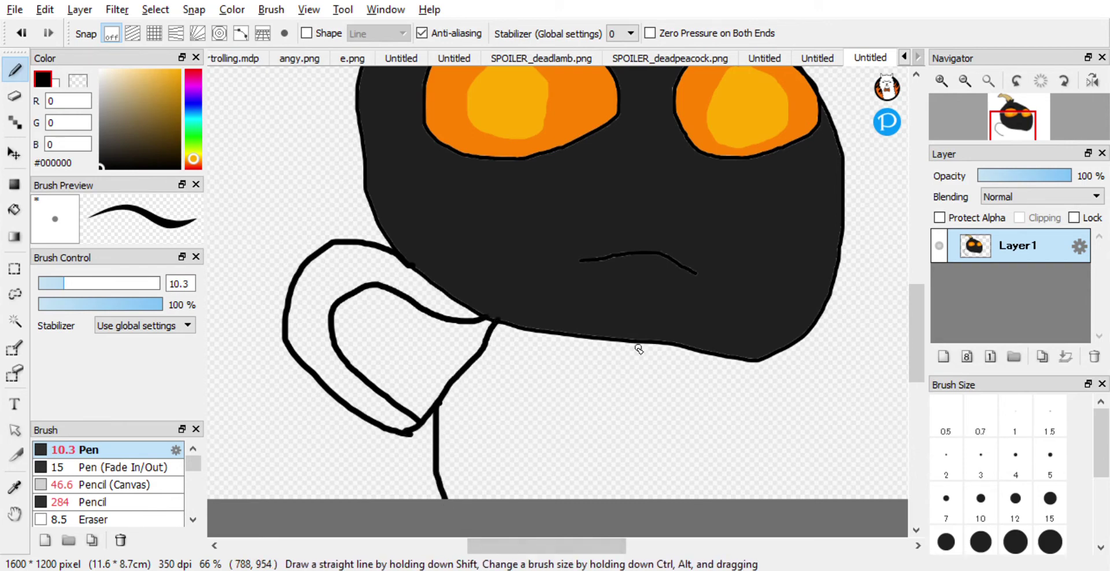
drag(692, 345, 725, 527)
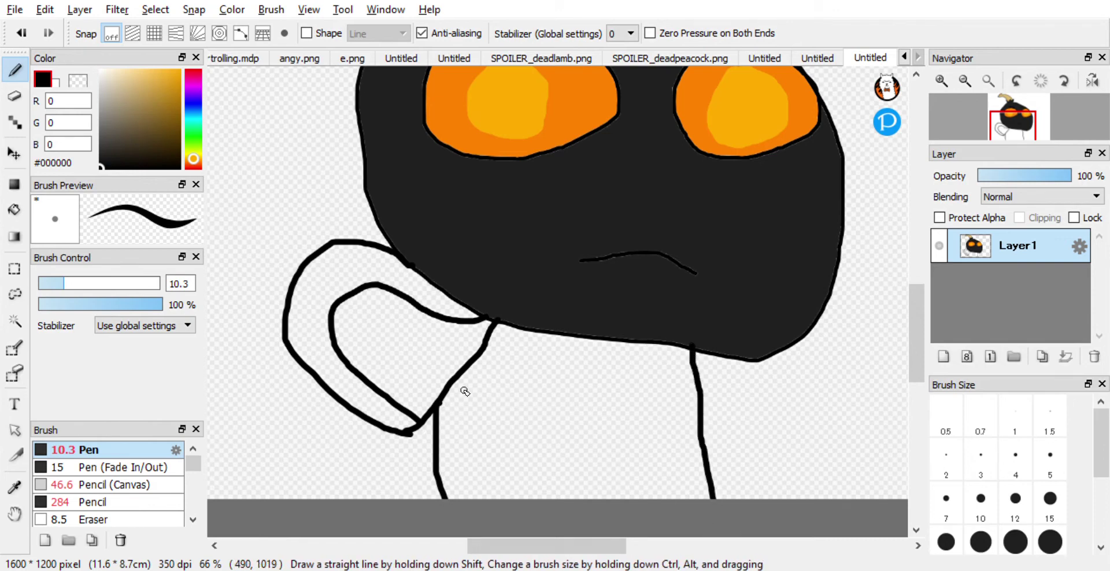
drag(405, 430, 423, 507)
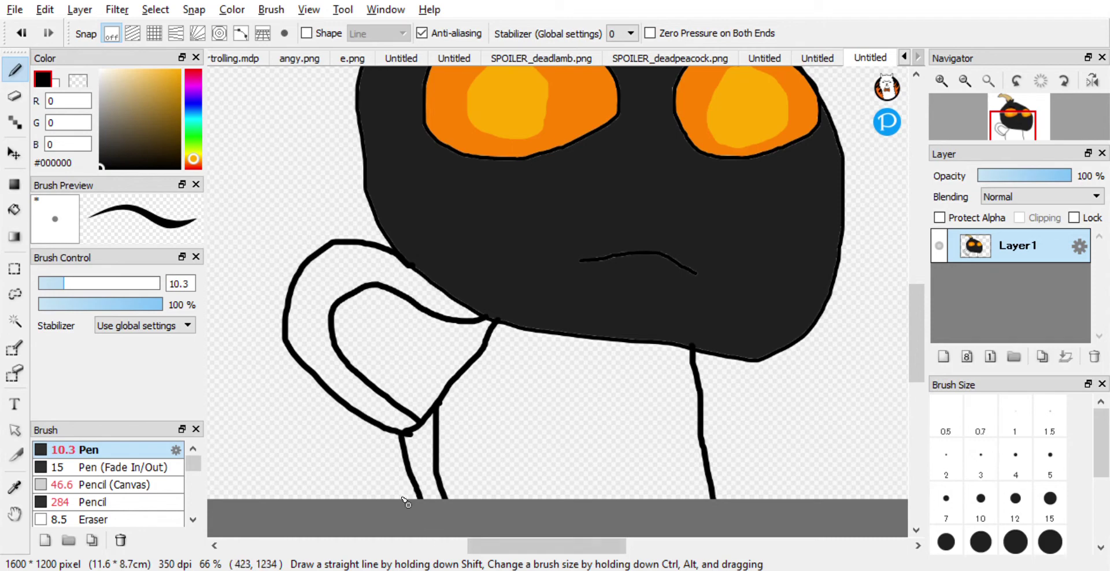
click(14, 96)
mouse_move(451, 454)
mouse_down()
mouse_move(443, 422)
mouse_move(458, 533)
mouse_up()
click(14, 69)
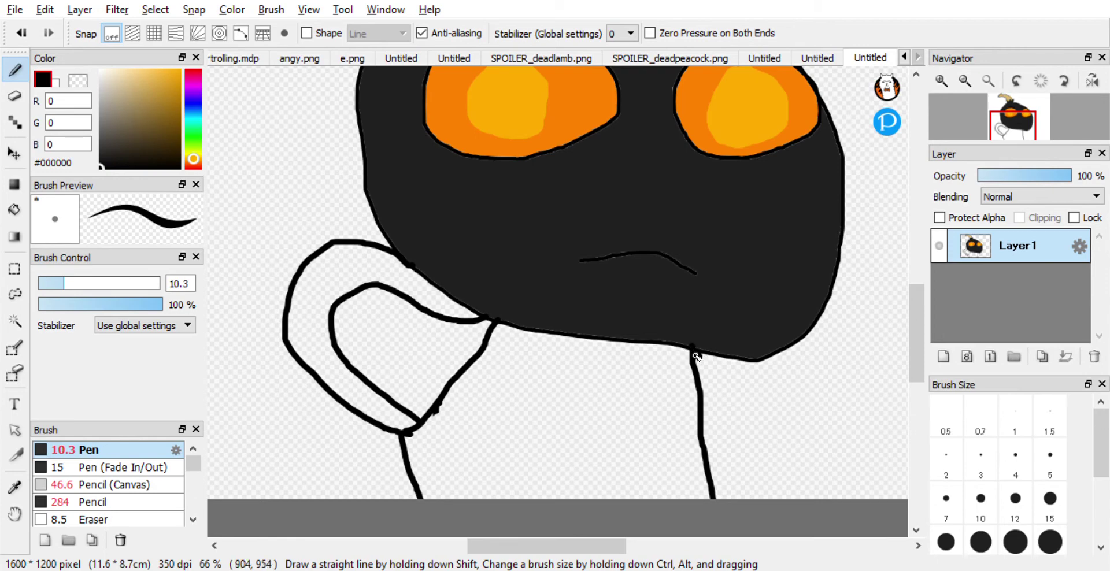
mouse_move(695, 354)
mouse_down()
mouse_move(670, 451)
mouse_move(686, 498)
mouse_up()
click(21, 33)
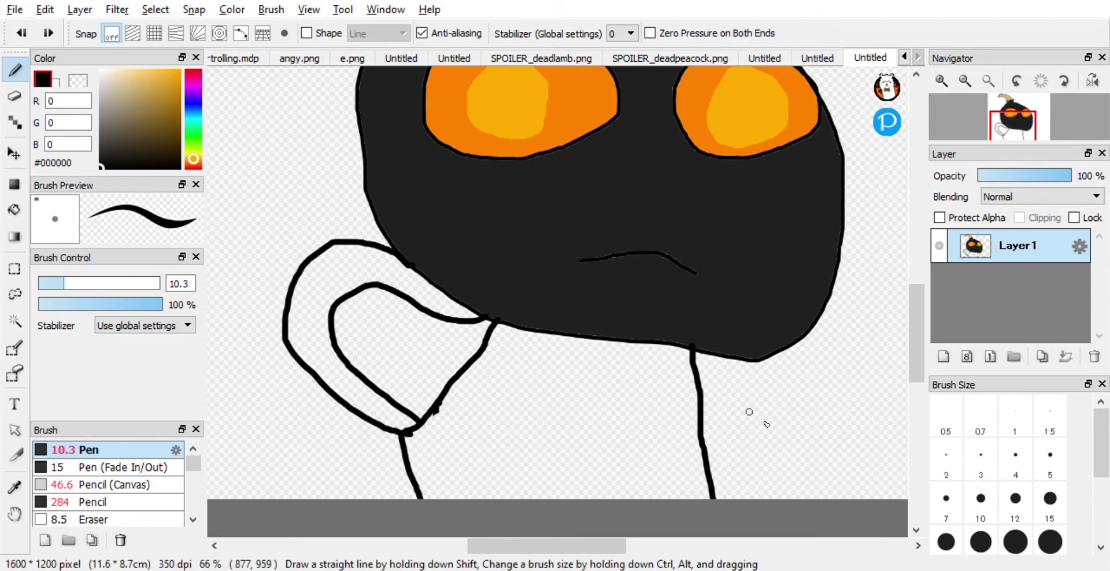
mouse_move(732, 362)
mouse_down()
mouse_move(746, 411)
mouse_move(732, 491)
mouse_up()
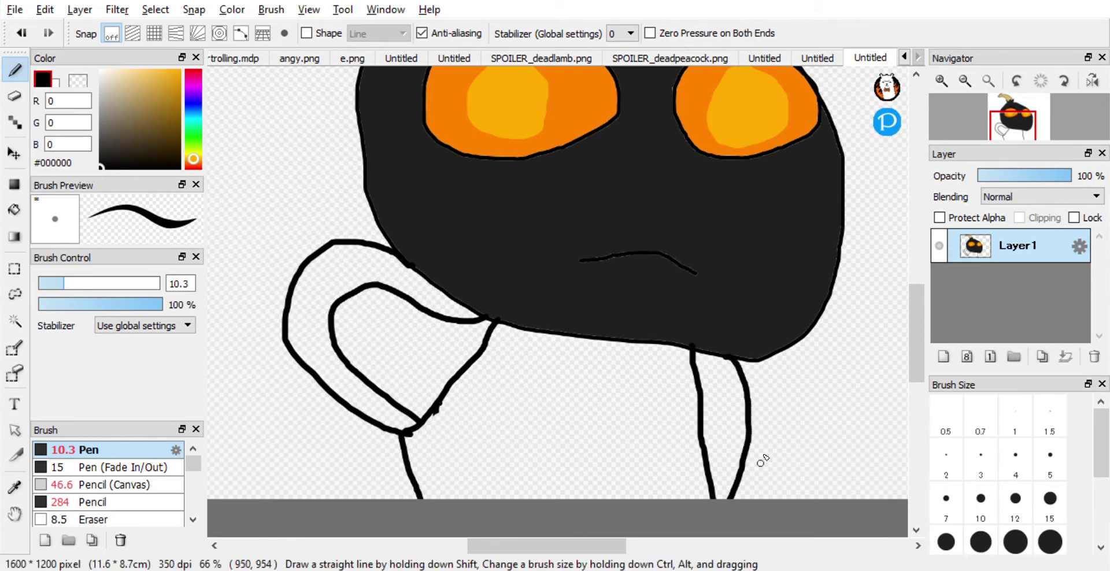
click(21, 33)
drag(610, 367, 710, 501)
click(22, 32)
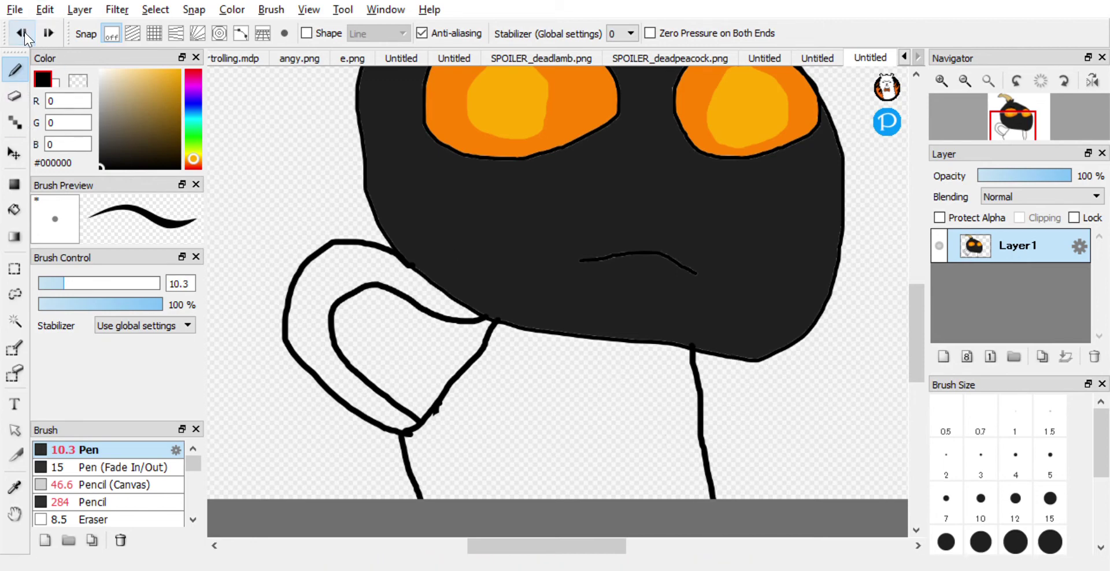
Erase the body's left side line and redraw it straighter, running from the loop's lower corner to the canvas's lower edge
click(14, 96)
mouse_move(408, 464)
mouse_down()
mouse_move(406, 449)
mouse_move(421, 495)
mouse_move(416, 478)
mouse_up()
key(b)
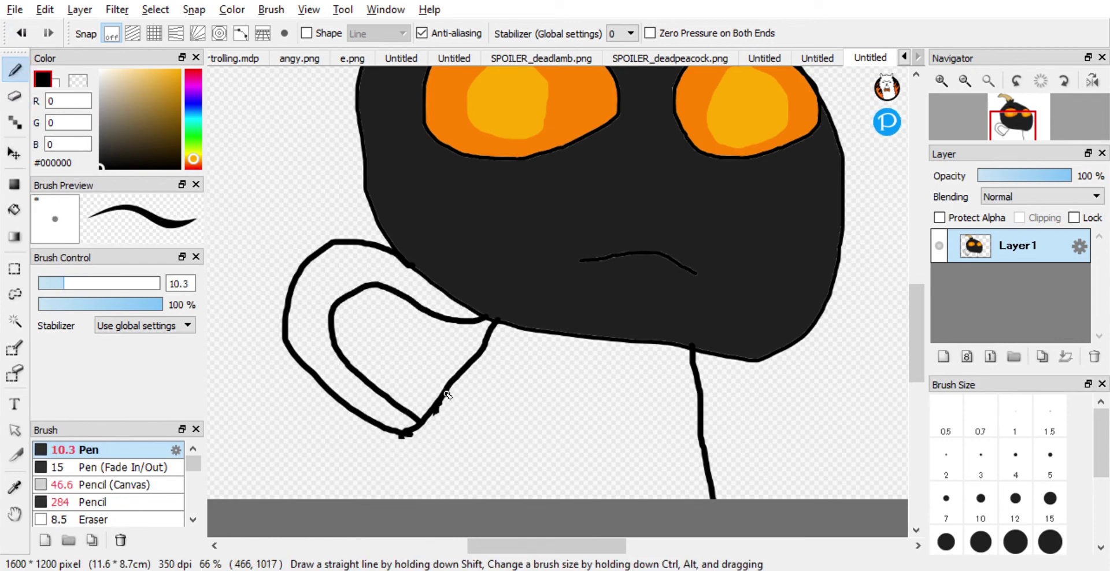
drag(424, 449, 423, 506)
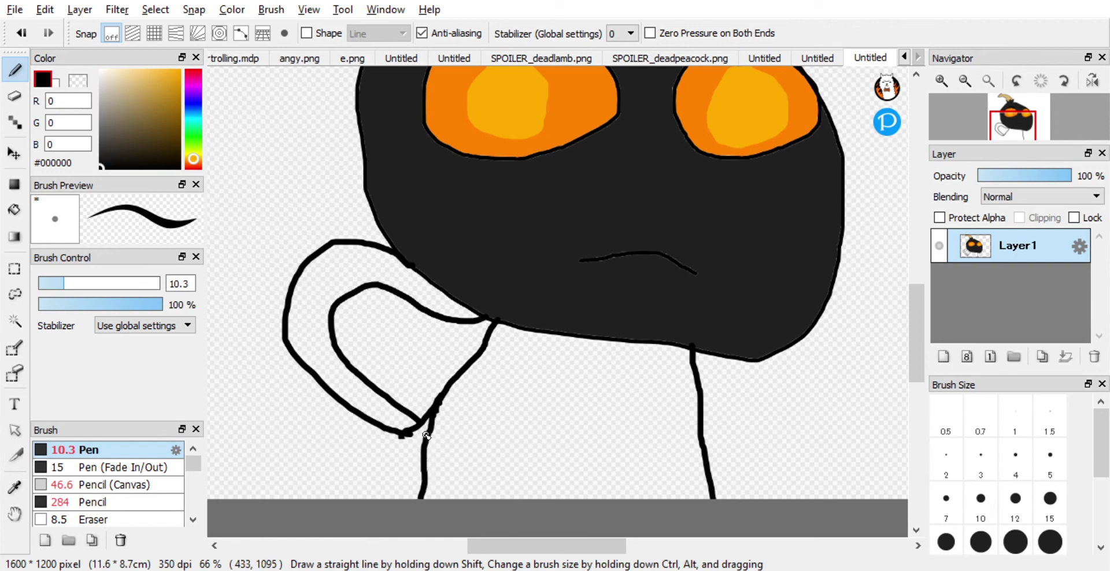
Erase the crossing lines at the loop's lower corner, redraw clean curves joining it to the body, and switch to the Bucket tool
click(15, 96)
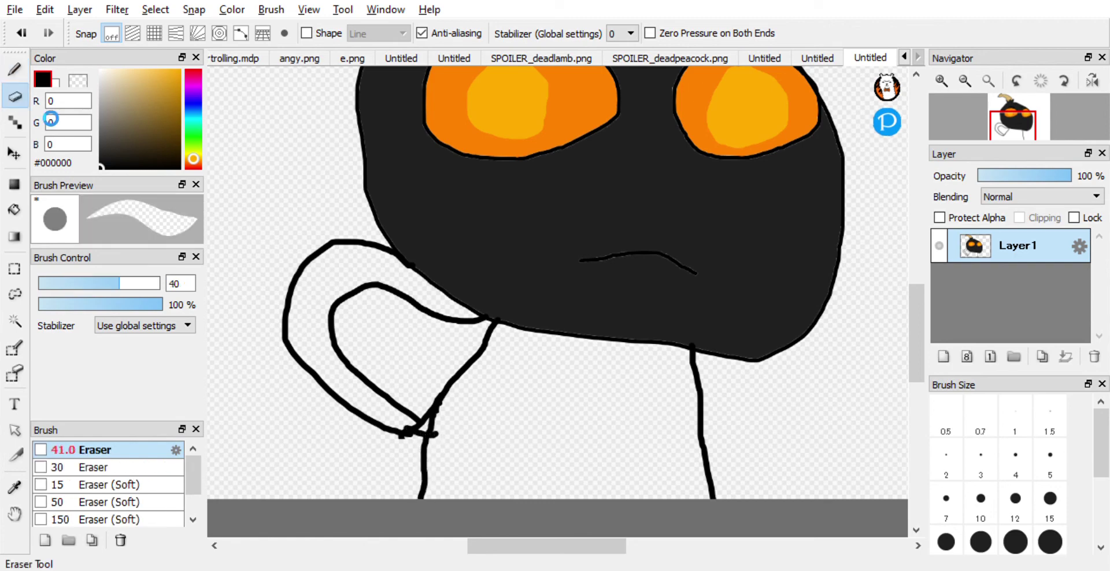
drag(452, 433, 409, 411)
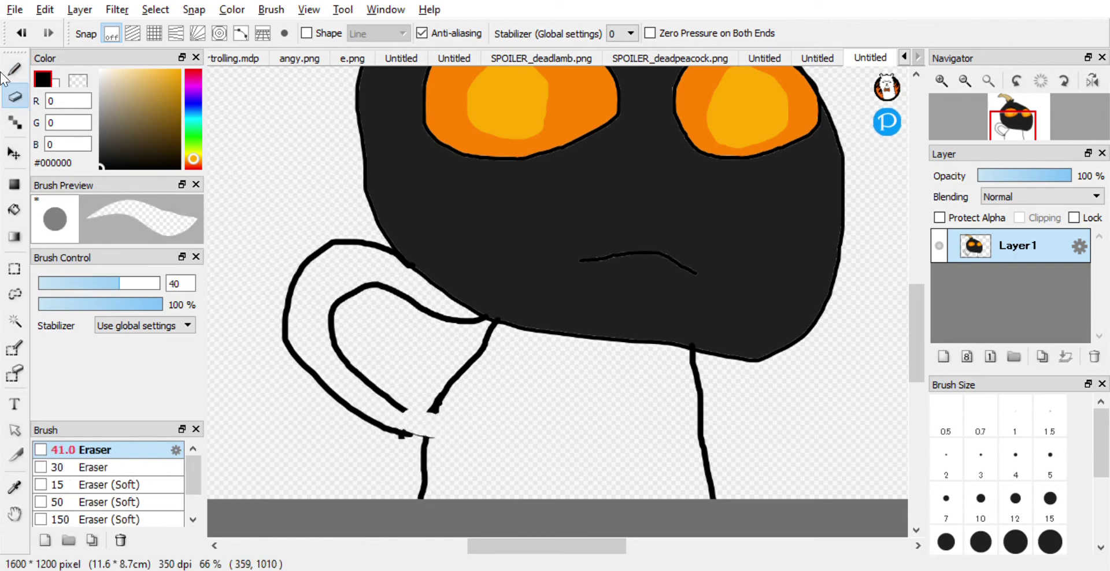
click(16, 71)
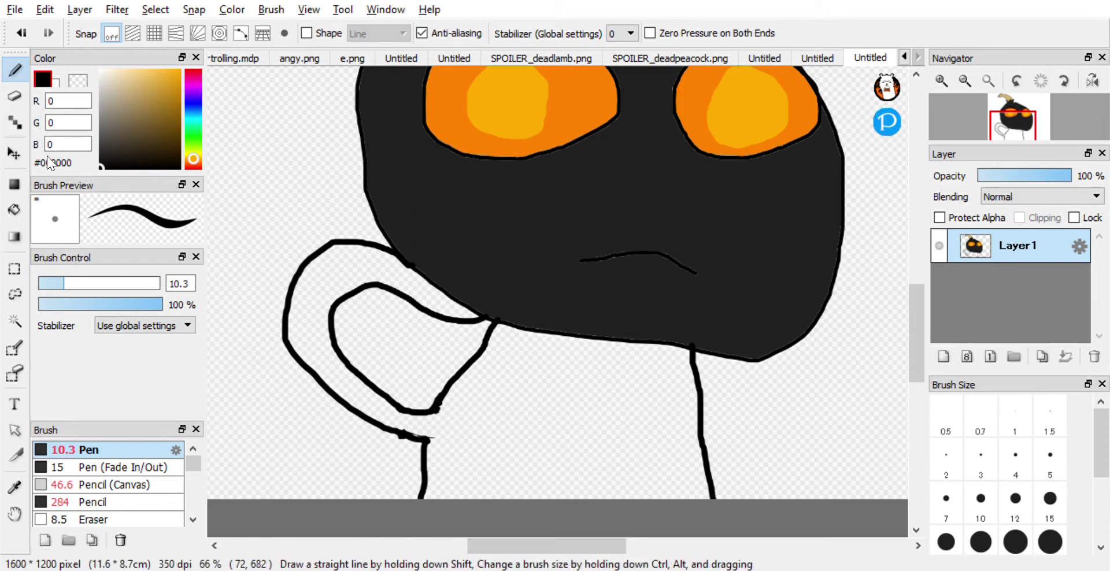
click(14, 211)
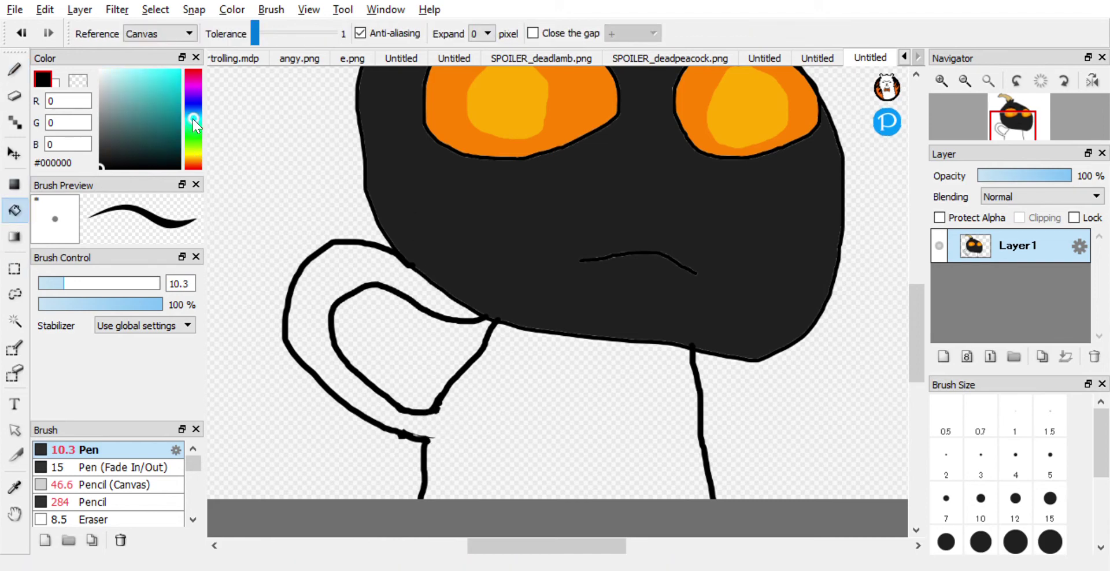
drag(192, 119, 193, 123)
mouse_move(179, 72)
mouse_down()
mouse_move(189, 65)
mouse_move(199, 109)
mouse_up()
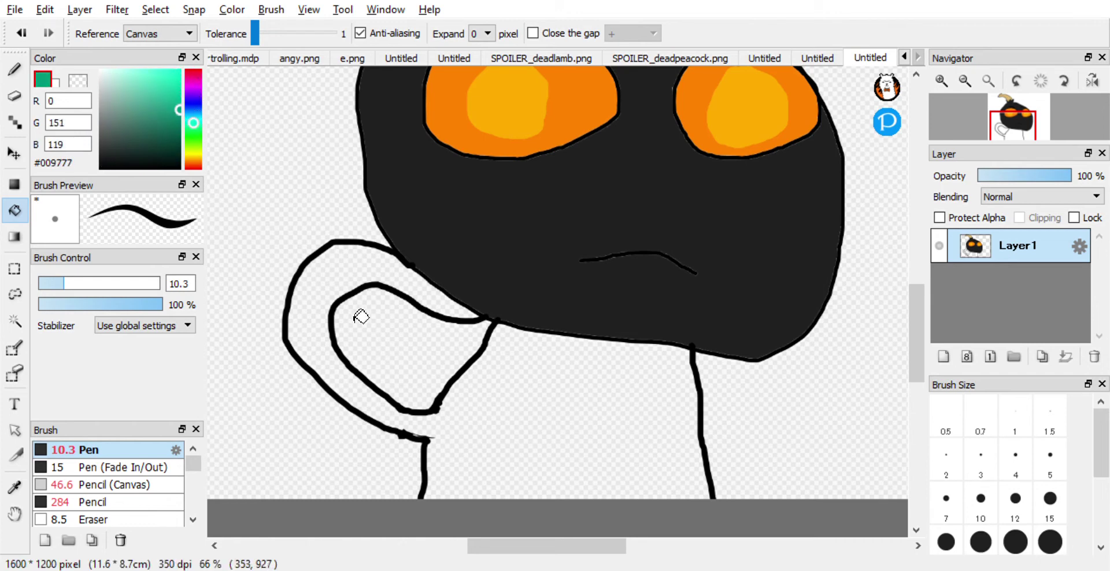
click(340, 289)
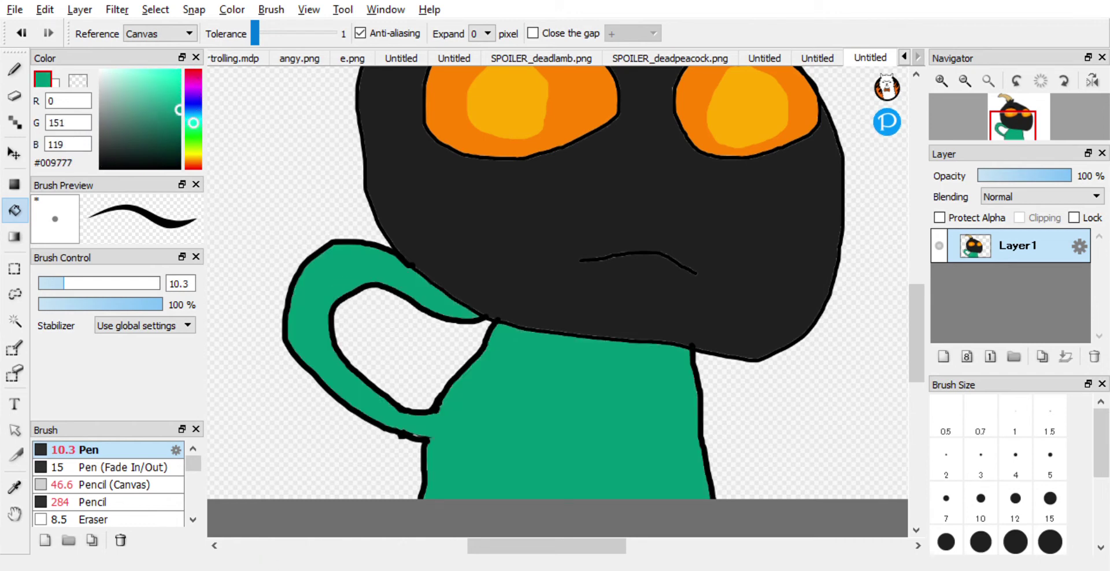
click(20, 31)
Fill the area enclosed by the loop's inner curve and the body edge with dark teal #276D69
mouse_move(178, 127)
mouse_down()
mouse_move(191, 127)
mouse_move(152, 126)
mouse_move(199, 120)
mouse_up()
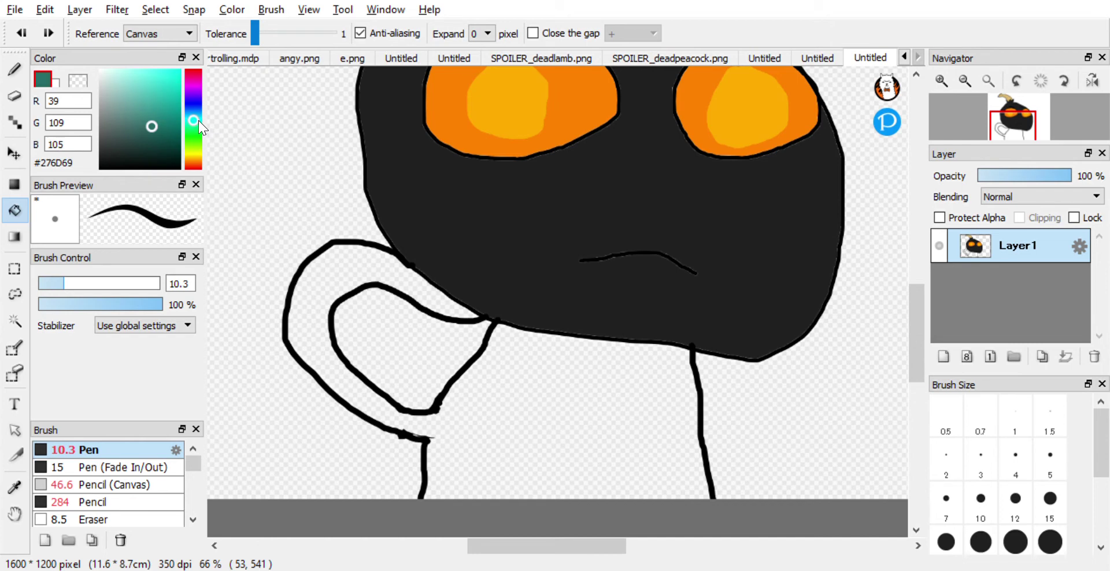
click(381, 340)
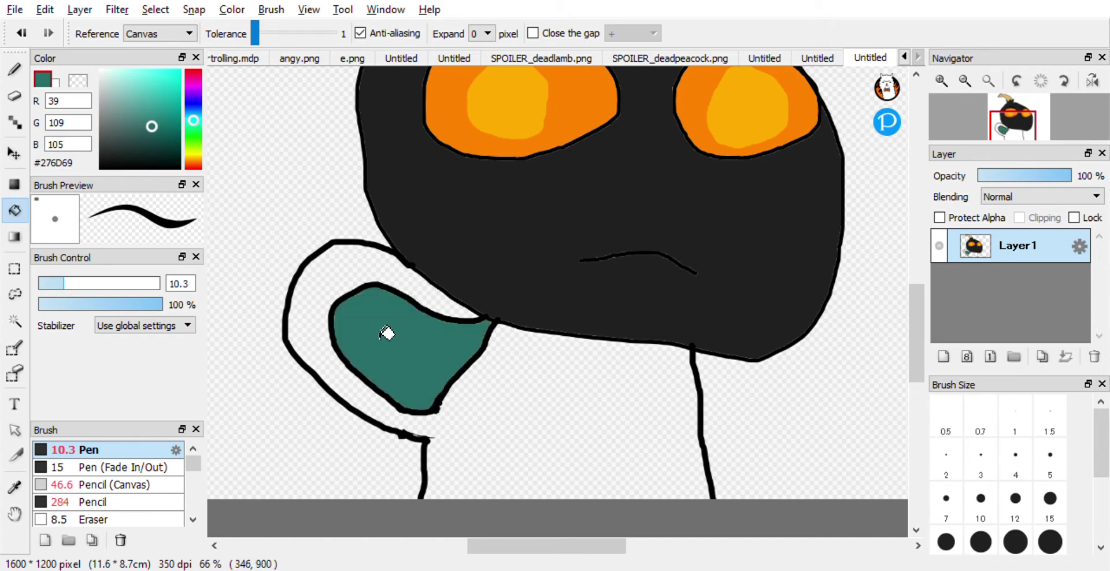
Fill the body and the loop's outer band with a lighter teal, #399791
click(148, 111)
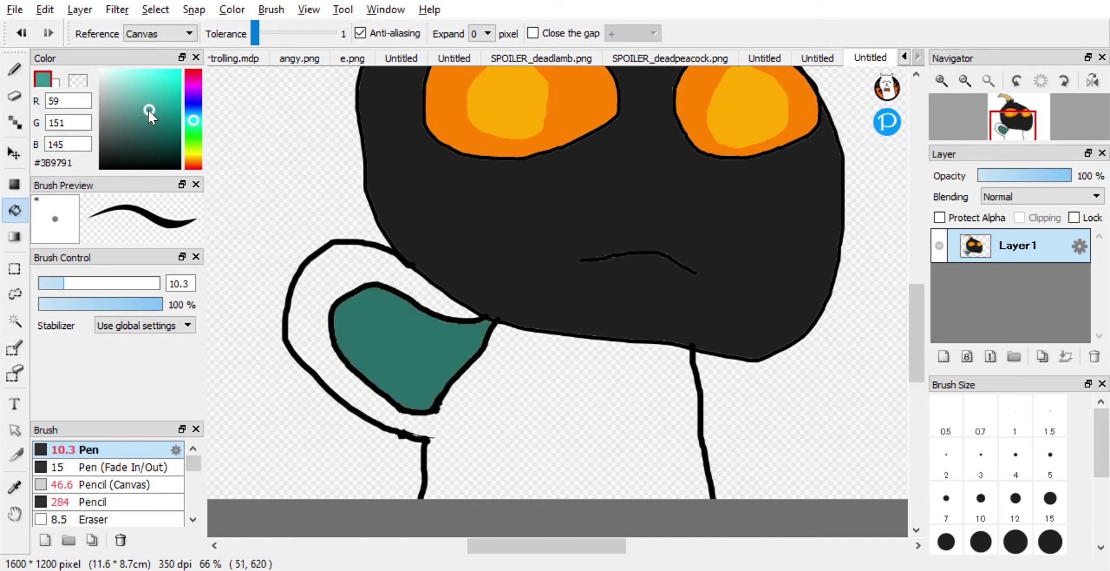
click(528, 406)
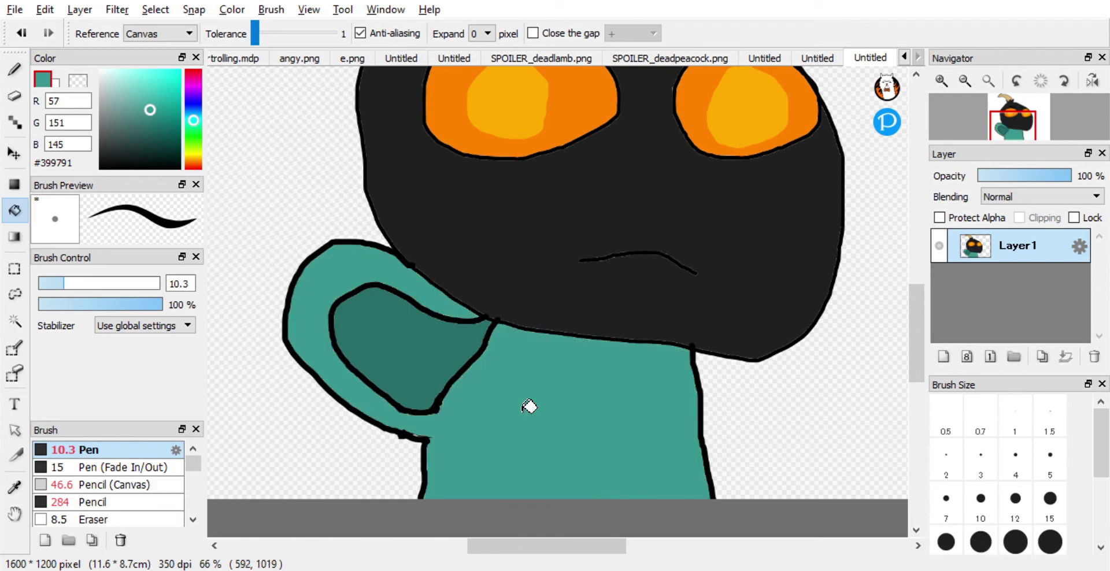
Set the Pen to black #000000, try a second line just outside the body's right edge, and undo that line
drag(149, 158, 100, 168)
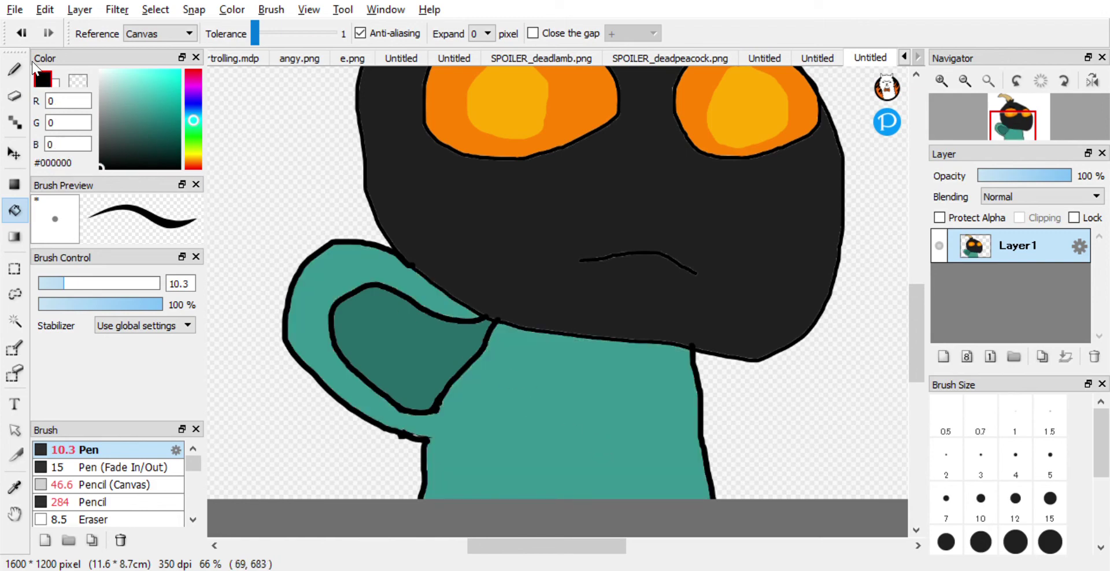
click(15, 69)
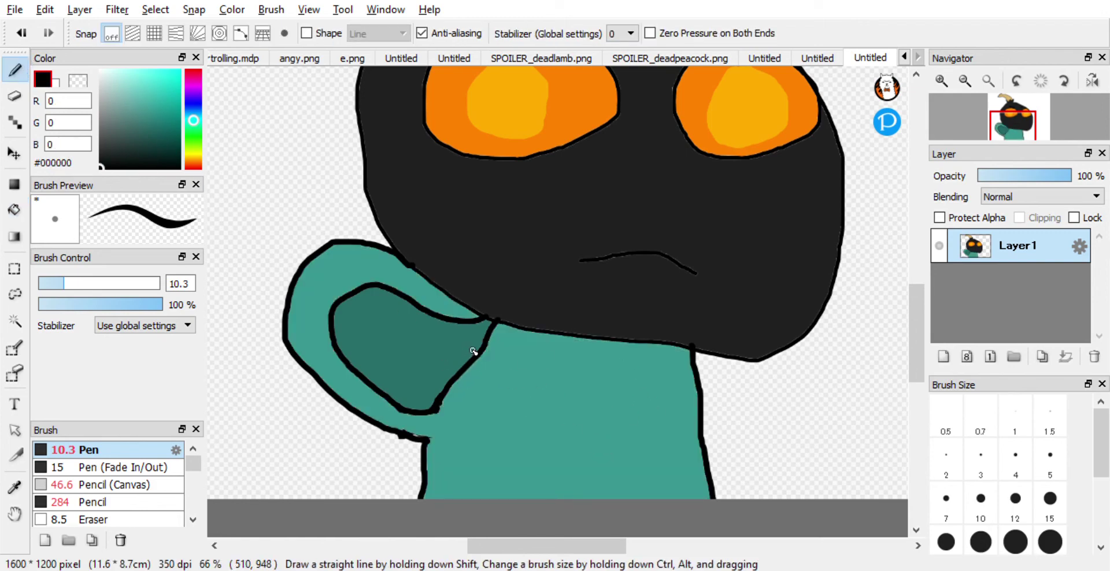
drag(705, 365, 723, 495)
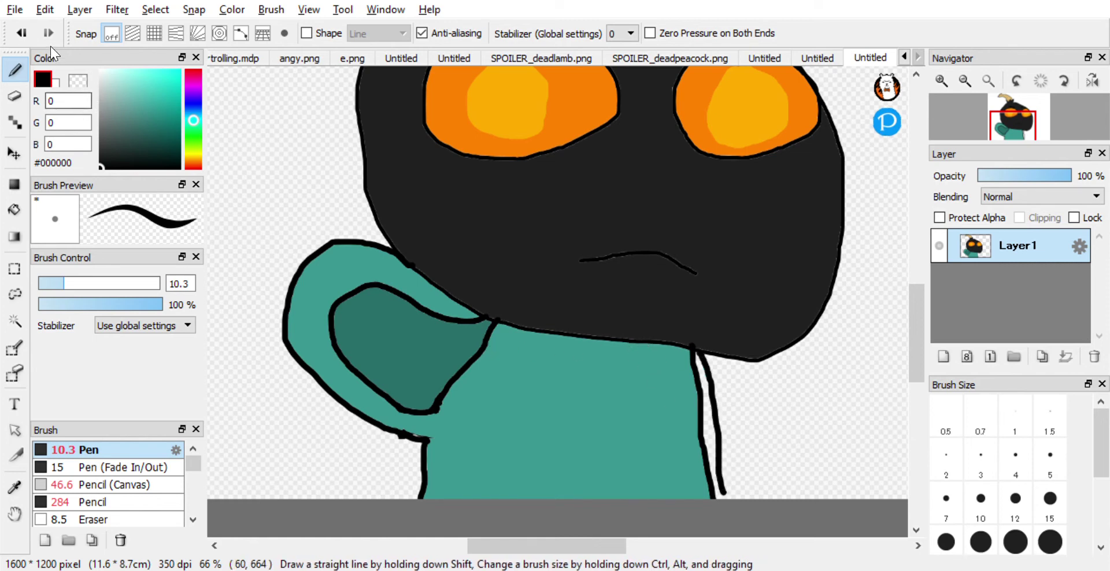
key(ctrl+z)
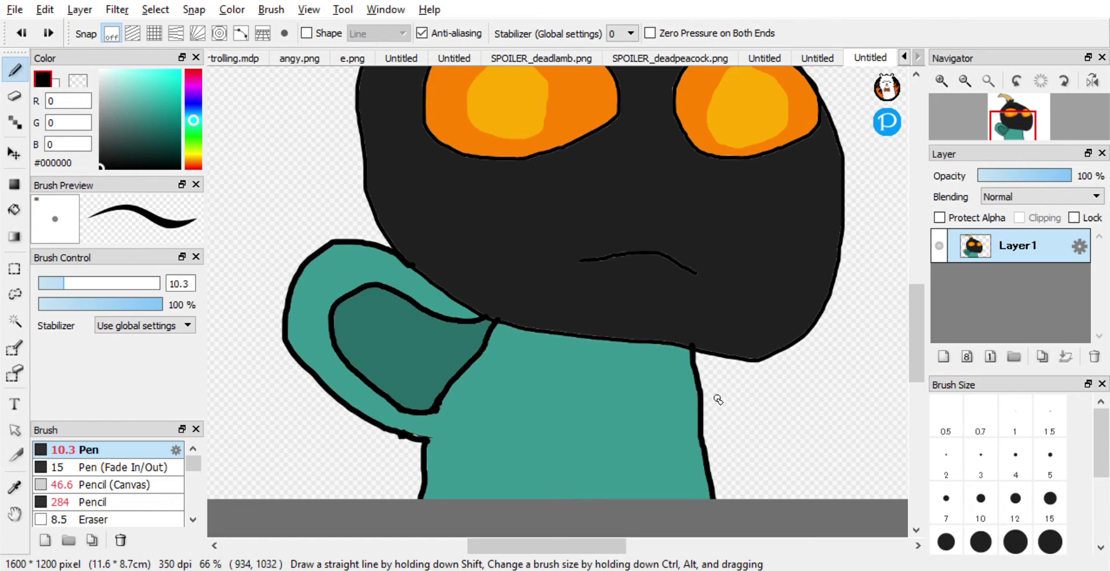
Handwrite "Whitly" in black in the empty area above the head's right side and underline it with a line curled at its left end
scroll(722, 396, down, 2)
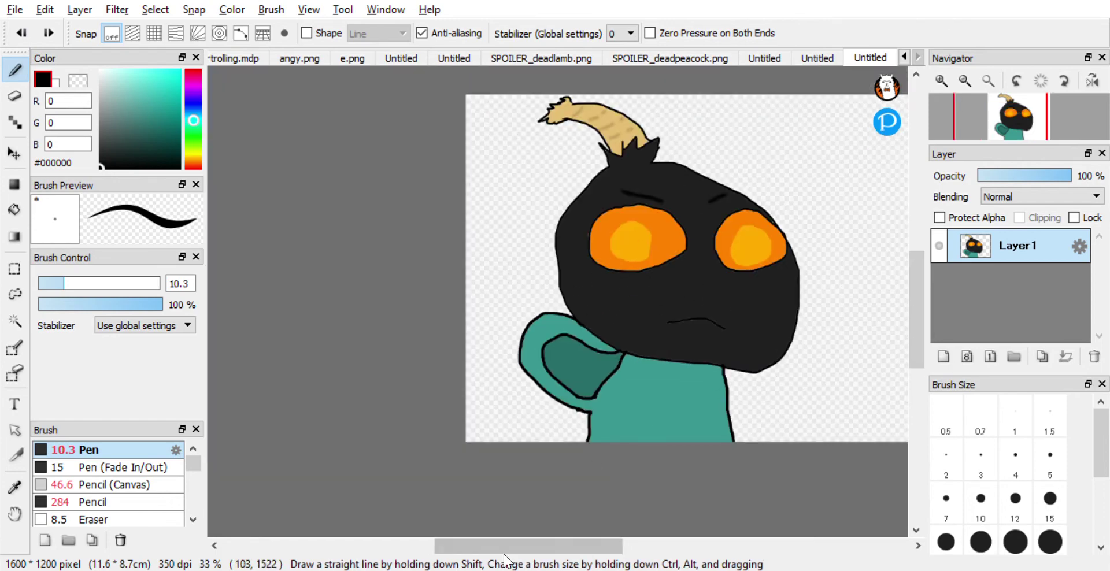
drag(529, 545, 573, 544)
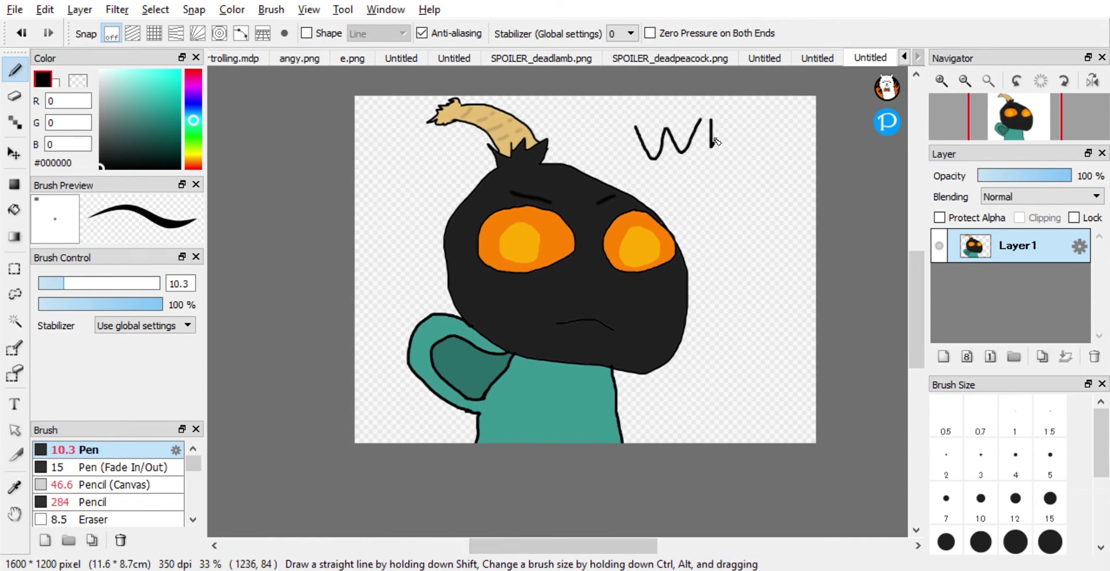
drag(716, 142, 768, 156)
click(742, 128)
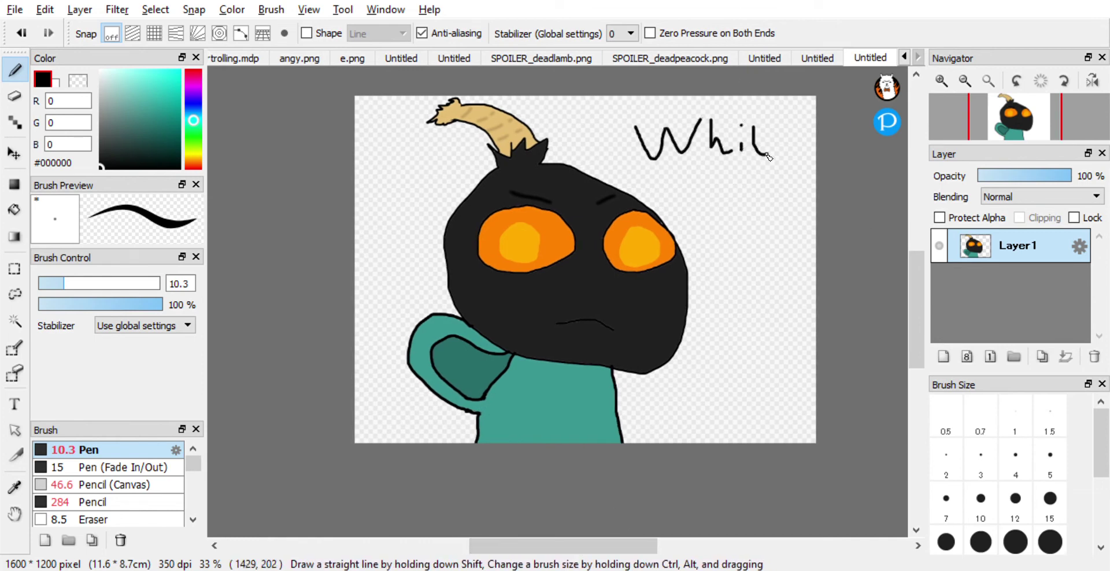
drag(778, 118, 792, 142)
drag(628, 171, 778, 157)
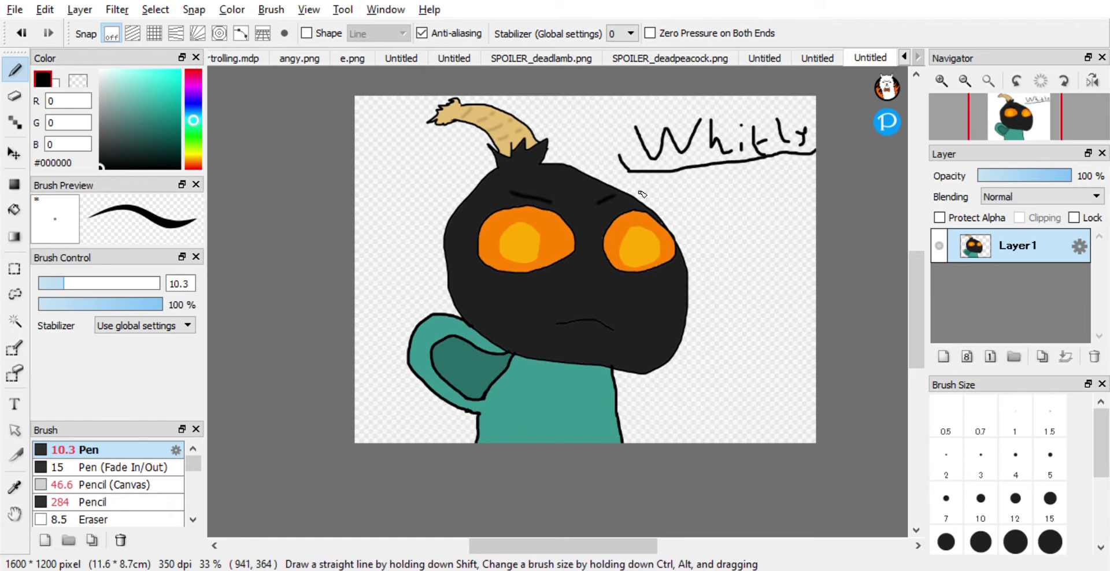
click(21, 33)
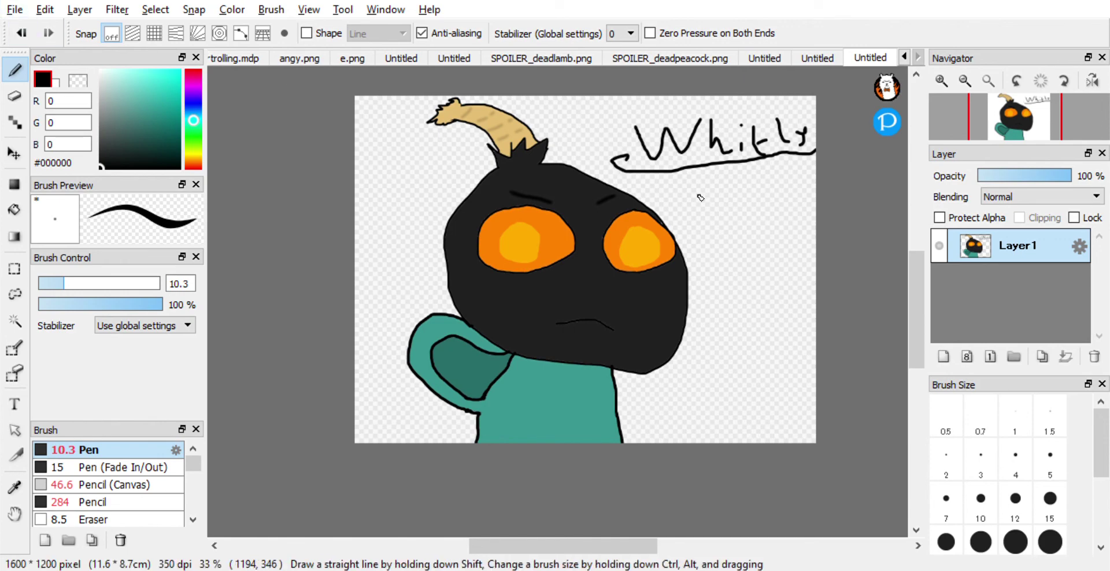
Sample the left pupil's yellow, lighten it to #FFB319, and paint a small highlight in the pupil's upper part
scroll(701, 193, up, 1)
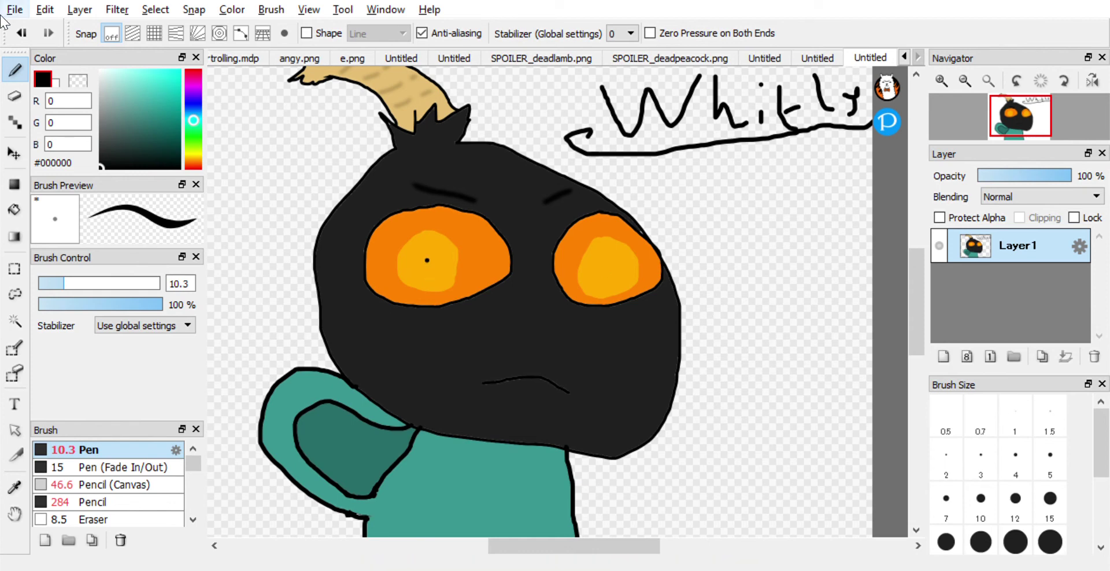
key(ctrl+z)
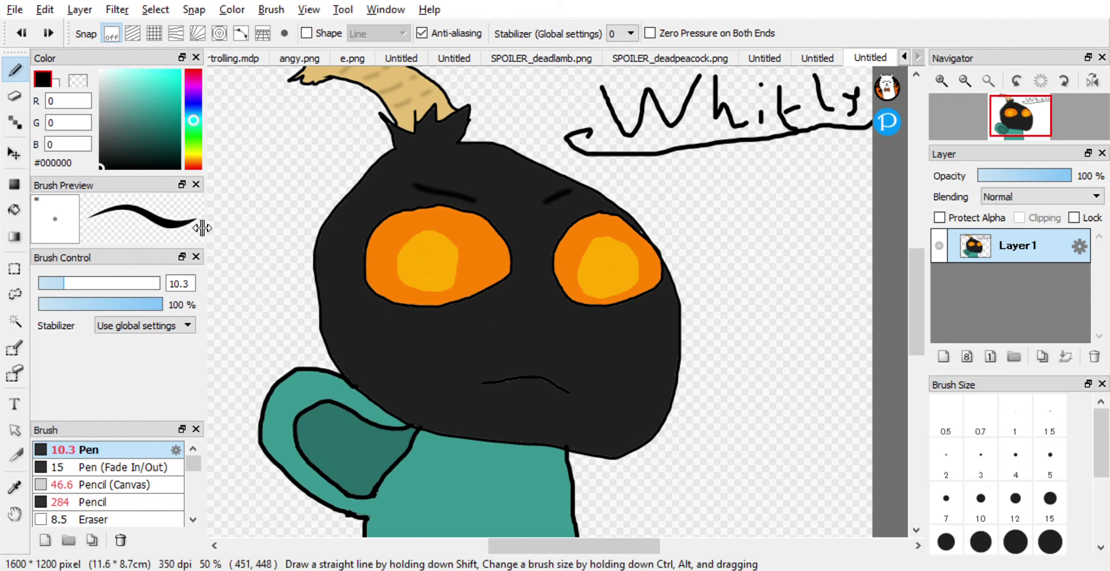
alt+click(427, 260)
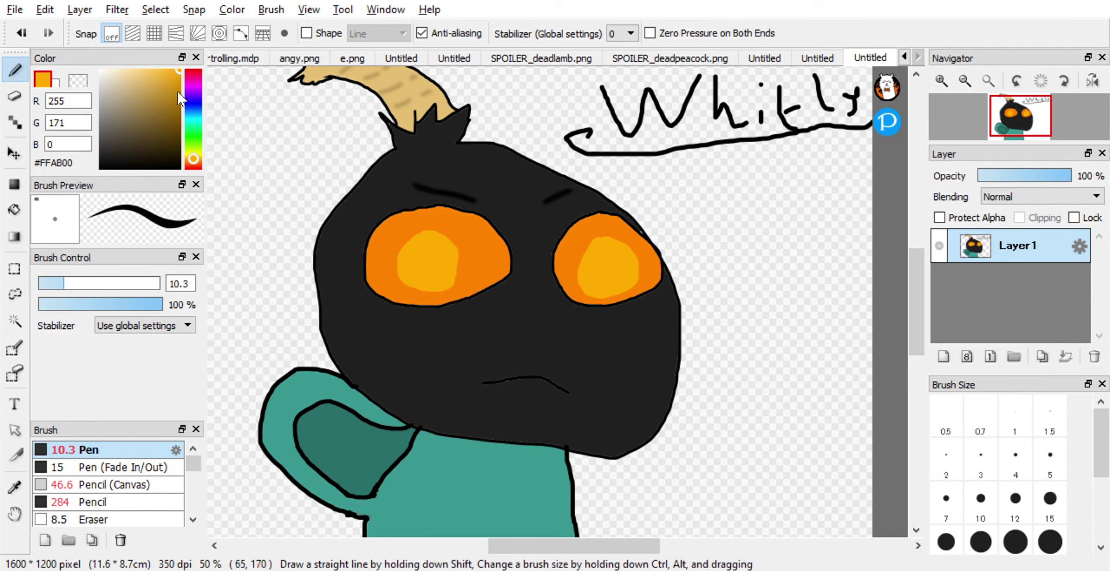
drag(172, 78, 174, 65)
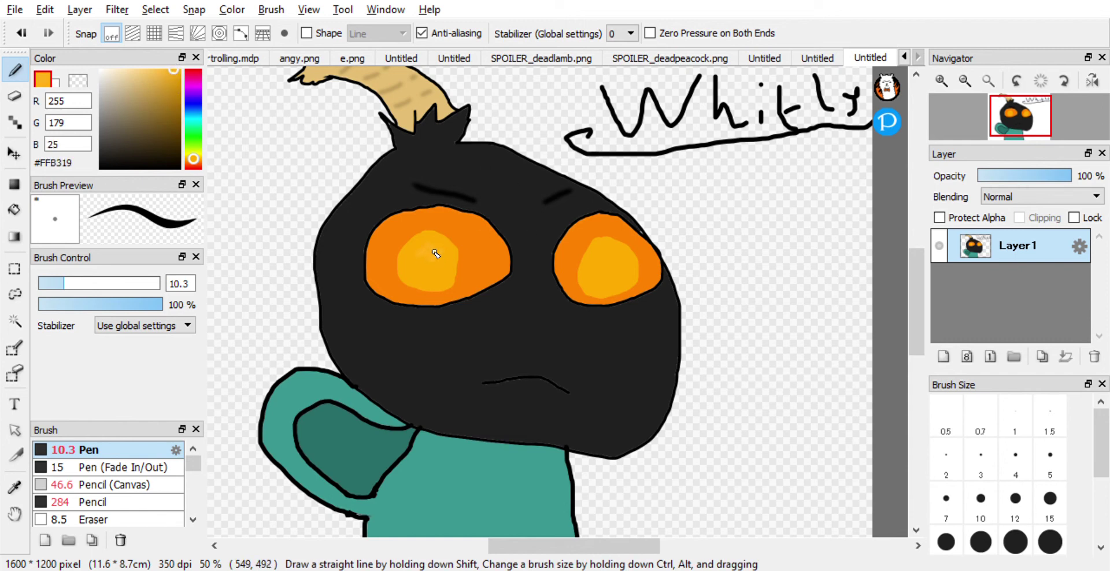
scroll(738, 370, up, 1)
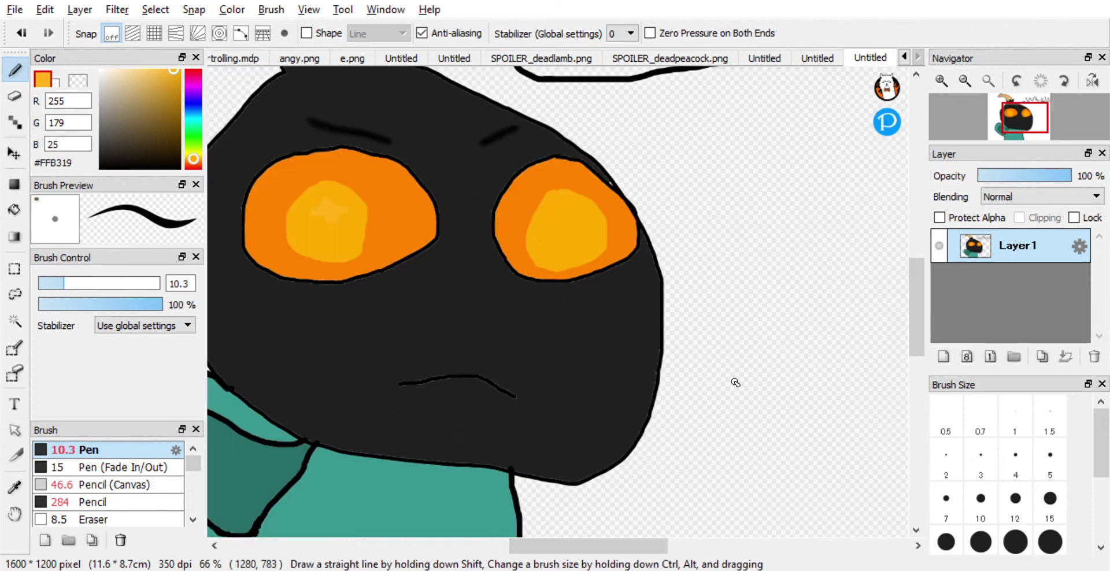
alt+click(466, 265)
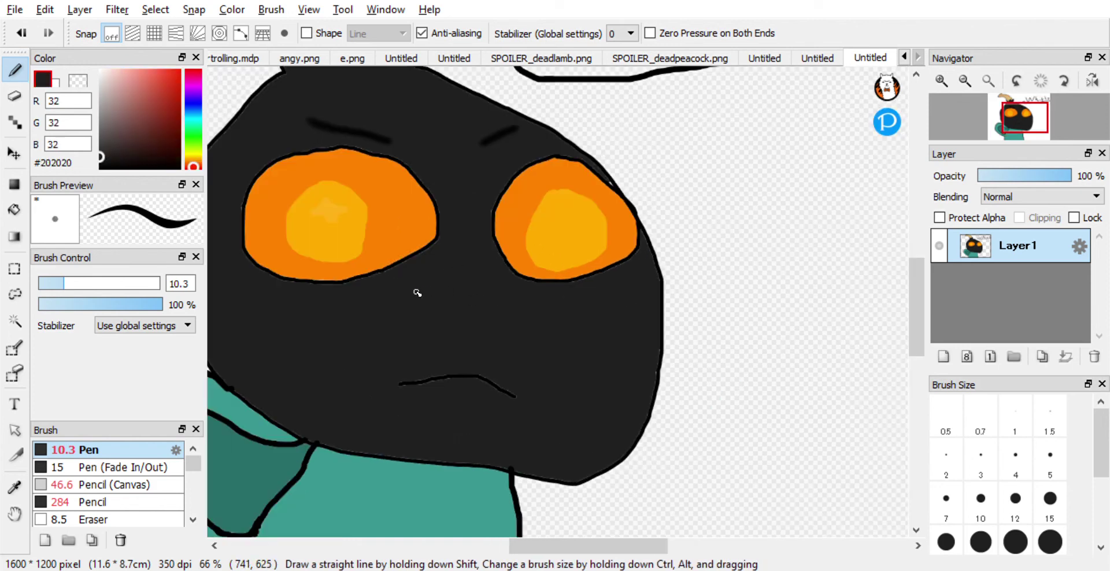
click(16, 206)
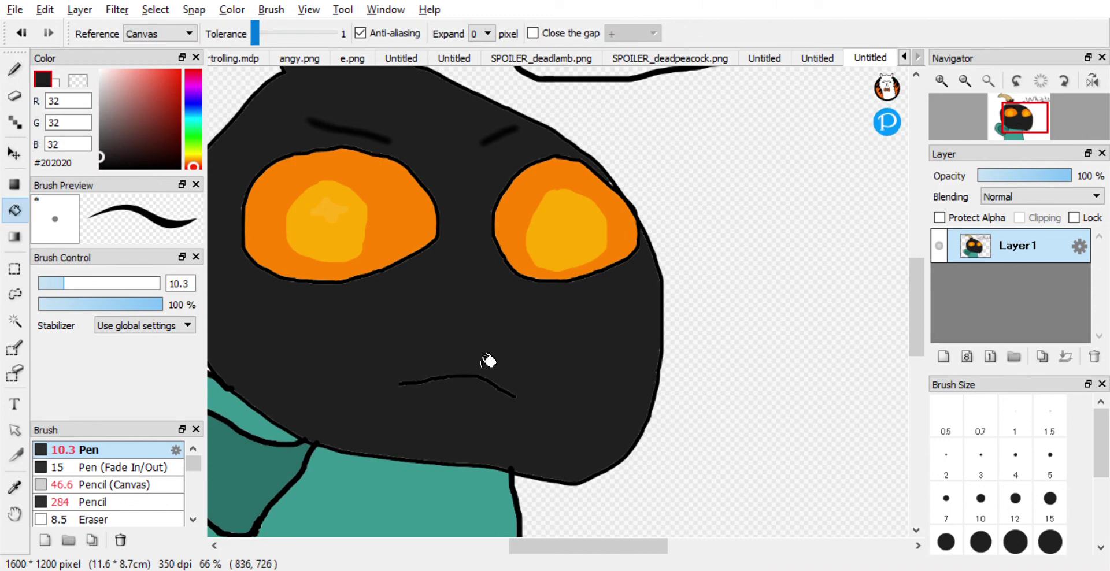
scroll(484, 339, down, 1)
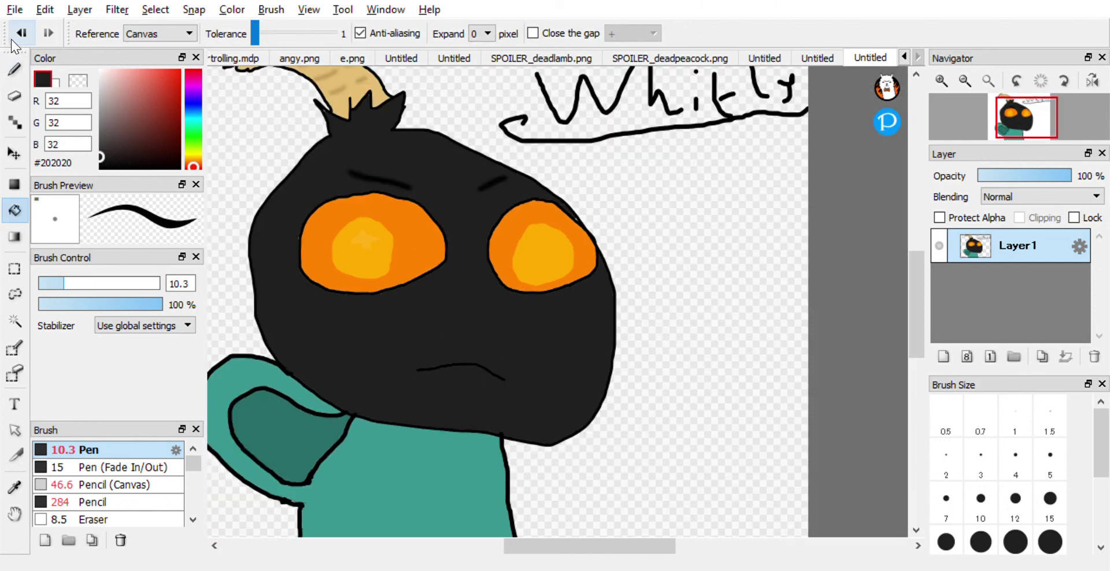
Add a new layer and move it beneath the character's layer
click(944, 356)
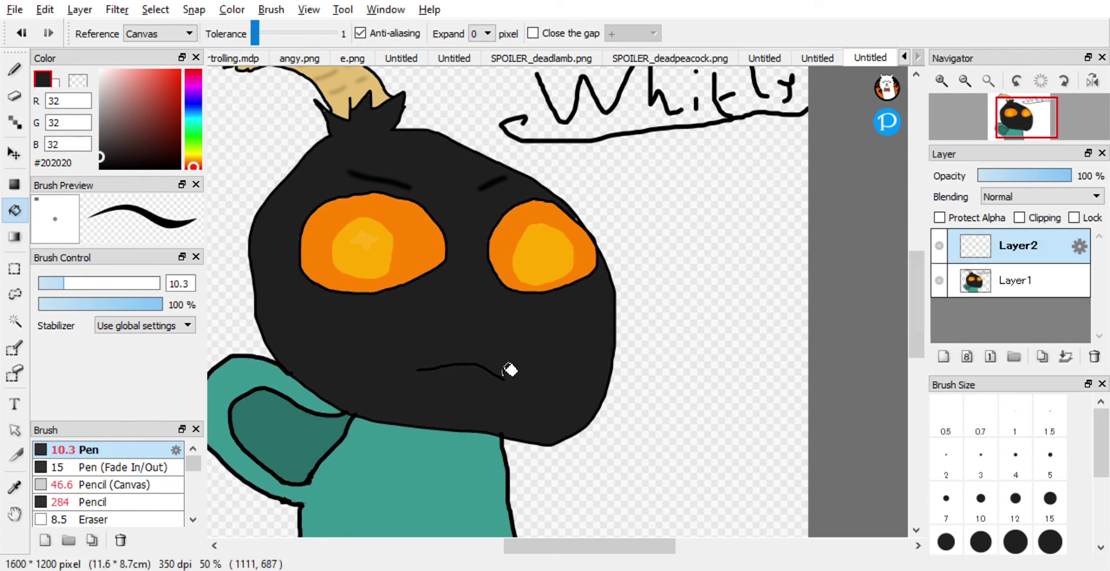
scroll(137, 485, down, 5)
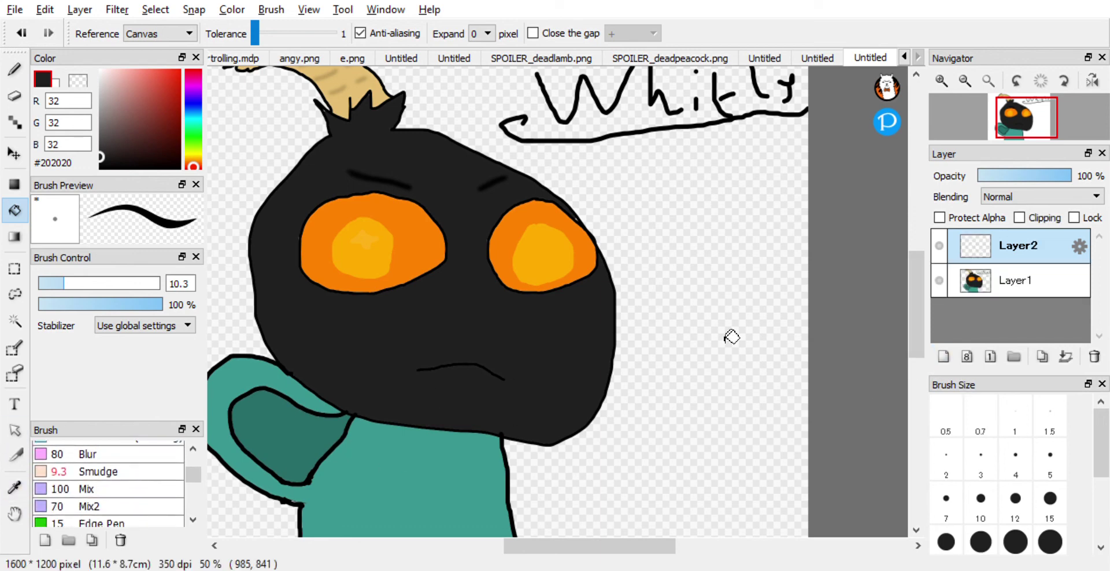
drag(983, 240, 995, 277)
Scatter orange #FF9100 specks over the whole background on the lower layer with the Particle brush at size 150
scroll(96, 490, down, 3)
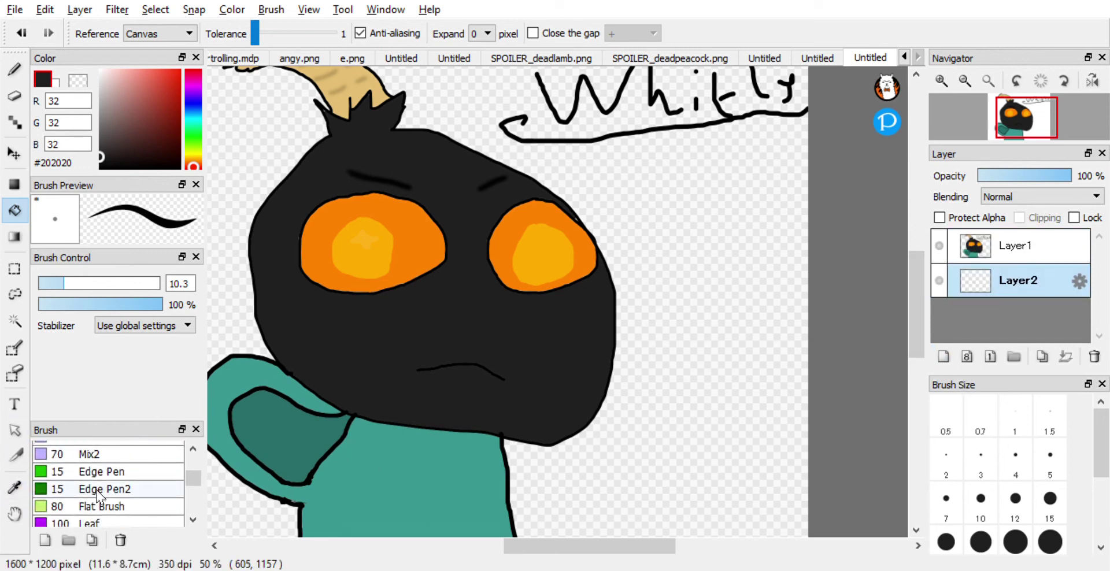
scroll(96, 490, down, 4)
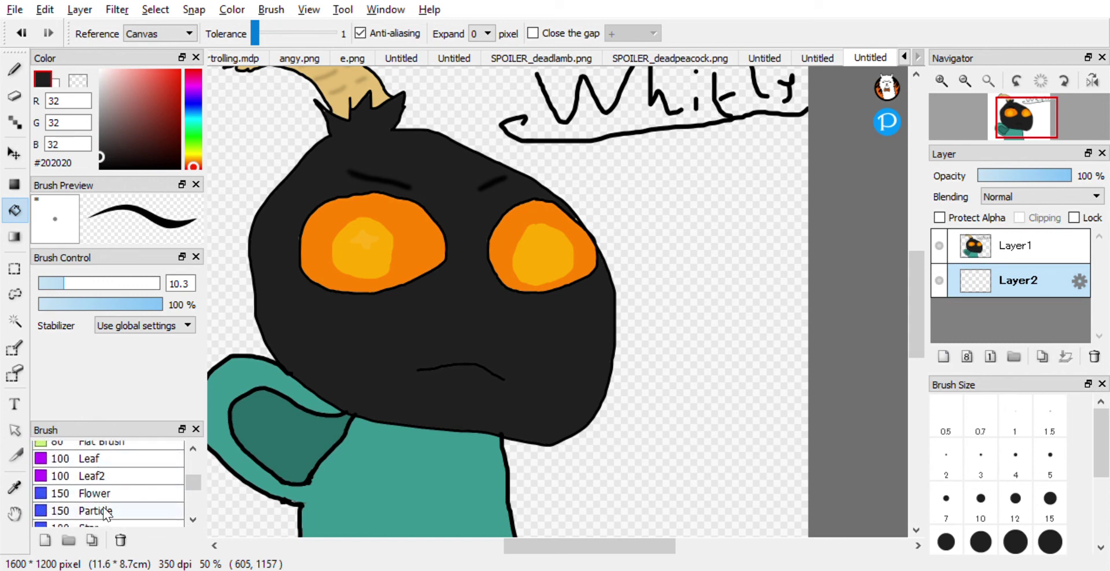
click(103, 511)
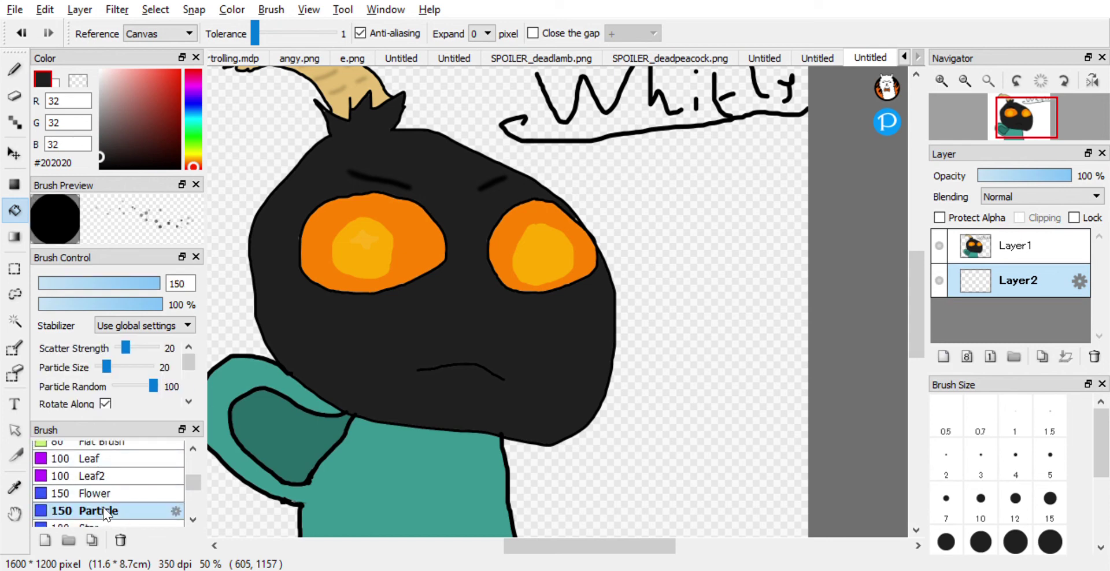
click(196, 162)
click(179, 72)
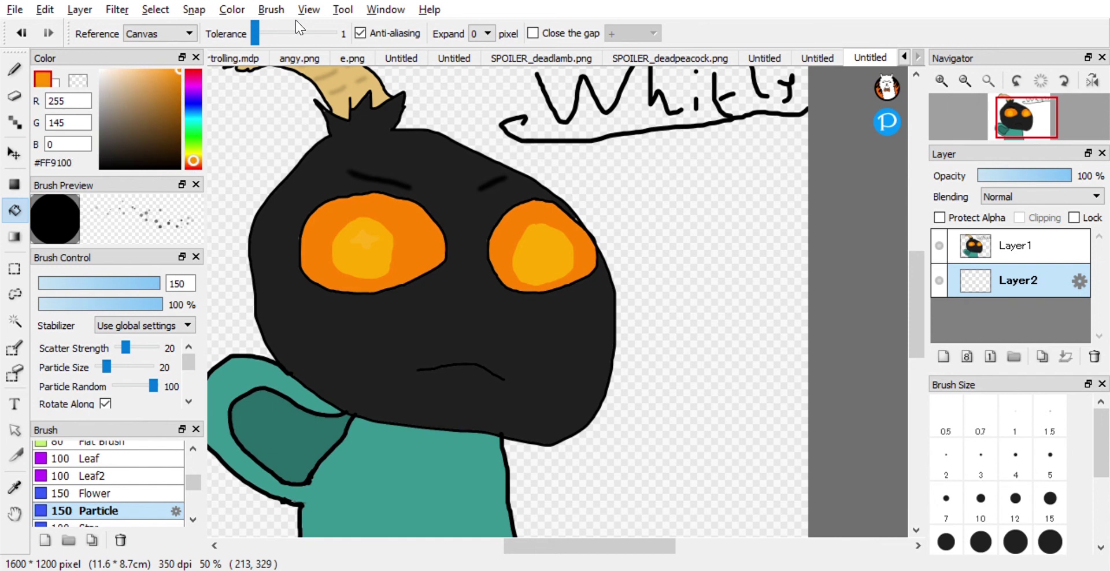
scroll(528, 314, down, 1)
click(14, 69)
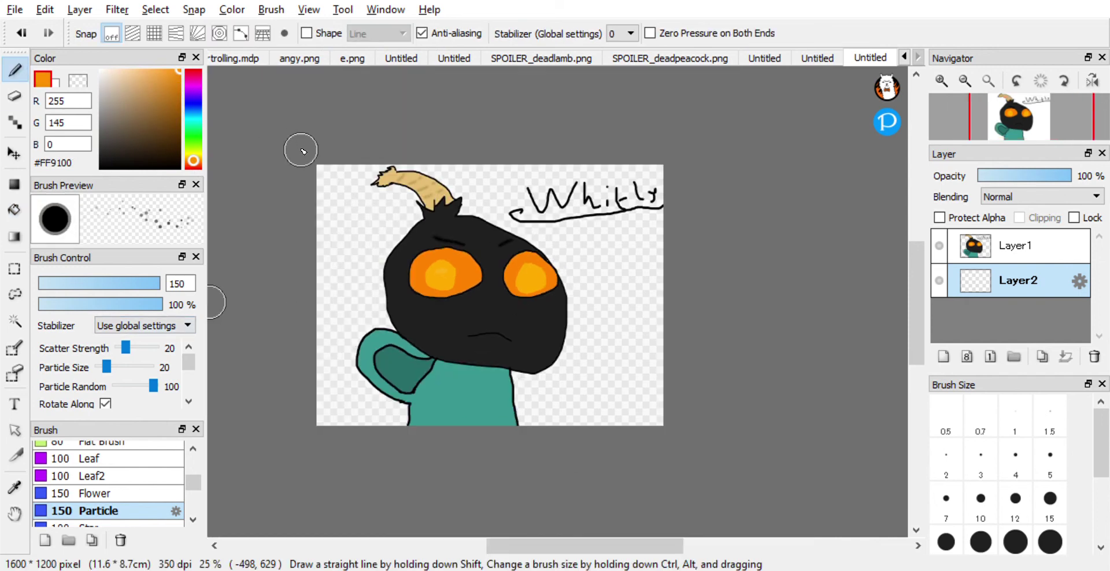
mouse_move(369, 187)
mouse_down()
mouse_move(307, 243)
mouse_move(487, 143)
mouse_move(334, 294)
mouse_move(416, 217)
mouse_move(439, 123)
mouse_move(260, 238)
mouse_move(248, 302)
mouse_move(610, 142)
mouse_move(622, 117)
mouse_move(317, 364)
mouse_move(515, 214)
mouse_move(744, 108)
mouse_move(334, 401)
mouse_move(313, 386)
mouse_move(779, 127)
mouse_move(370, 417)
mouse_move(421, 458)
mouse_move(798, 248)
mouse_move(470, 495)
mouse_move(603, 465)
mouse_move(587, 353)
mouse_move(618, 225)
mouse_move(318, 413)
mouse_up()
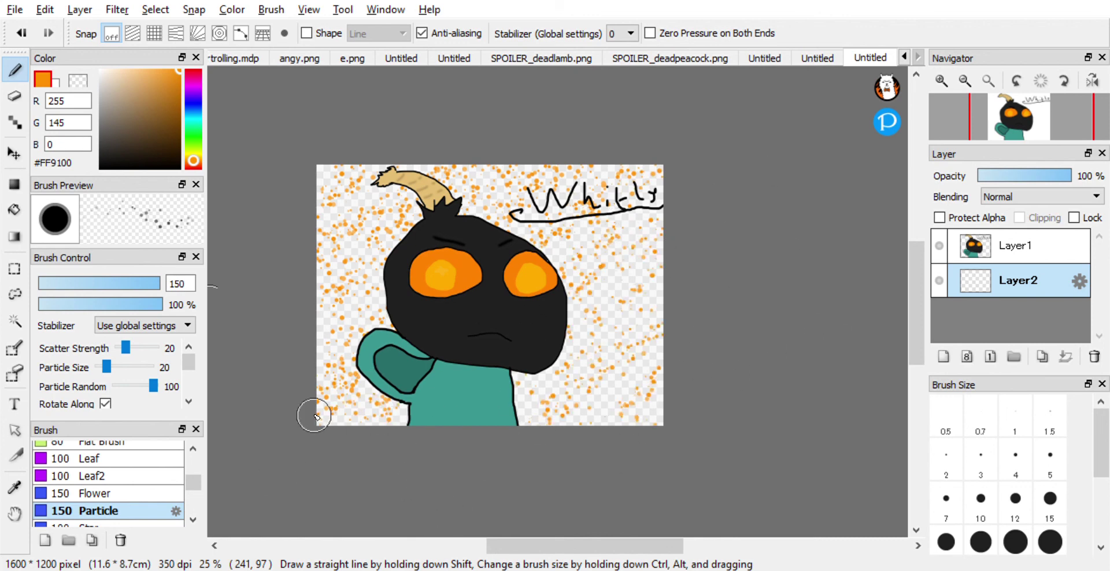
Try diagonal orange strokes behind the head with the Leaf2 brush at size 100, and undo them
click(126, 476)
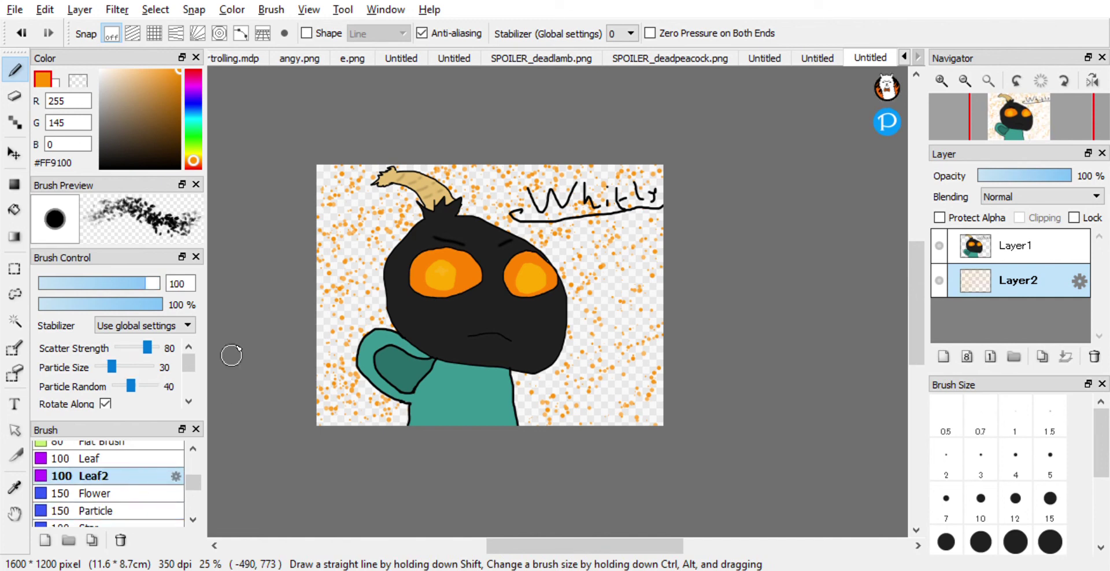
drag(319, 167, 394, 260)
drag(556, 355, 612, 396)
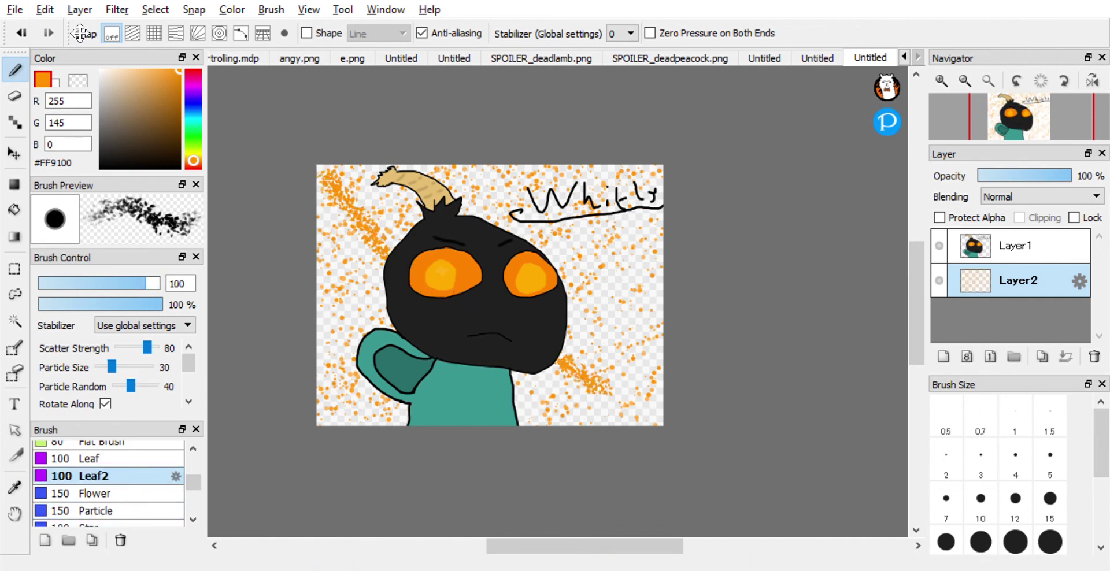
click(21, 33)
click(22, 33)
Try a short orange Flat Brush stroke at size 80 on the background above the arm loop, and undo it
scroll(120, 468, up, 1)
scroll(135, 474, up, 1)
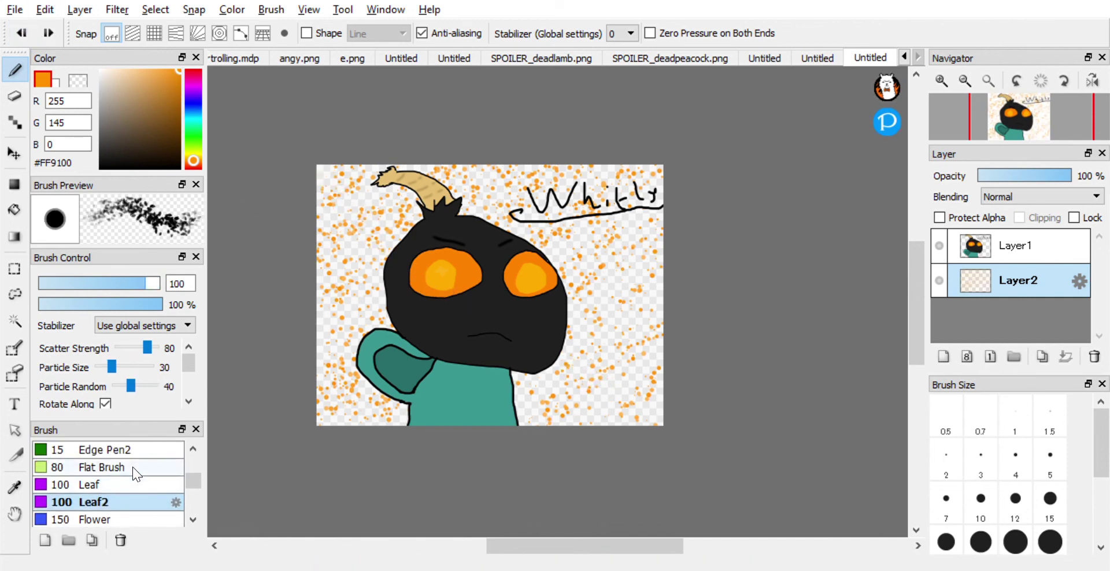
click(136, 467)
drag(362, 302, 327, 341)
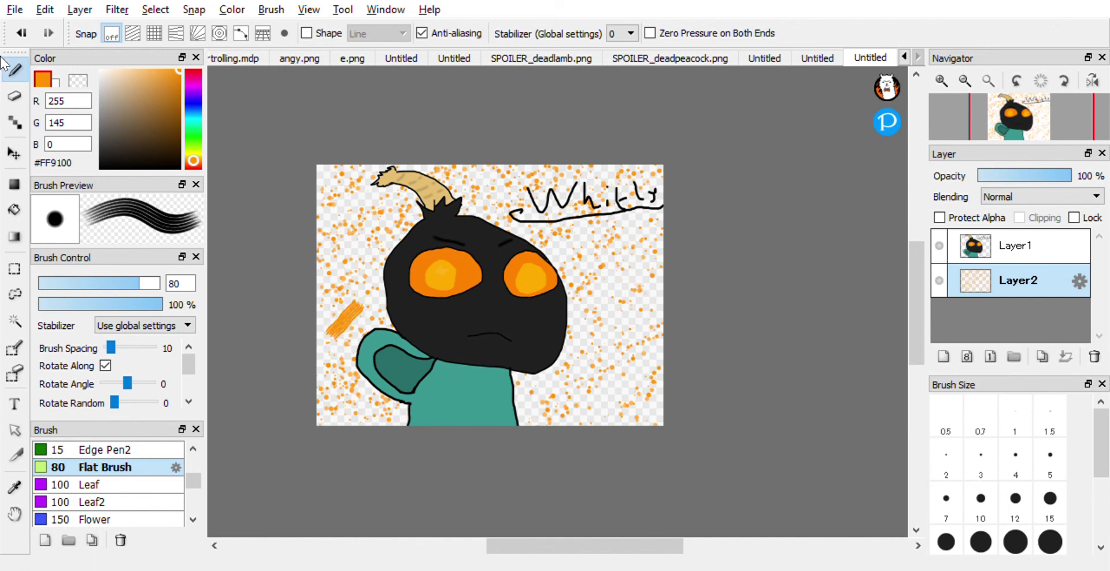
click(21, 33)
Choose the Star brush at size 100 for the background layer
scroll(127, 496, down, 1)
scroll(125, 498, down, 1)
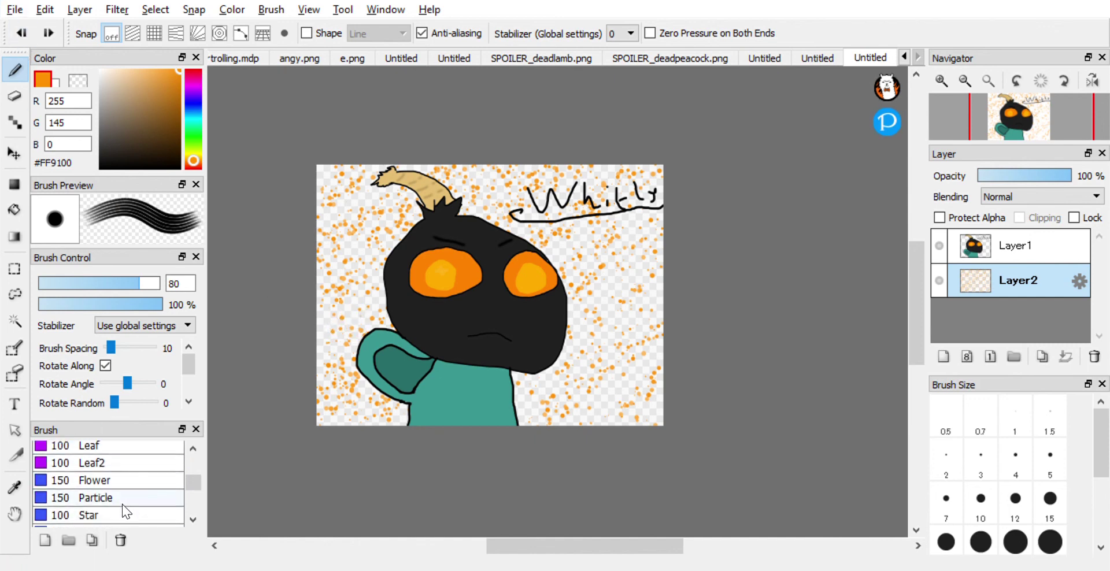
click(122, 501)
click(101, 516)
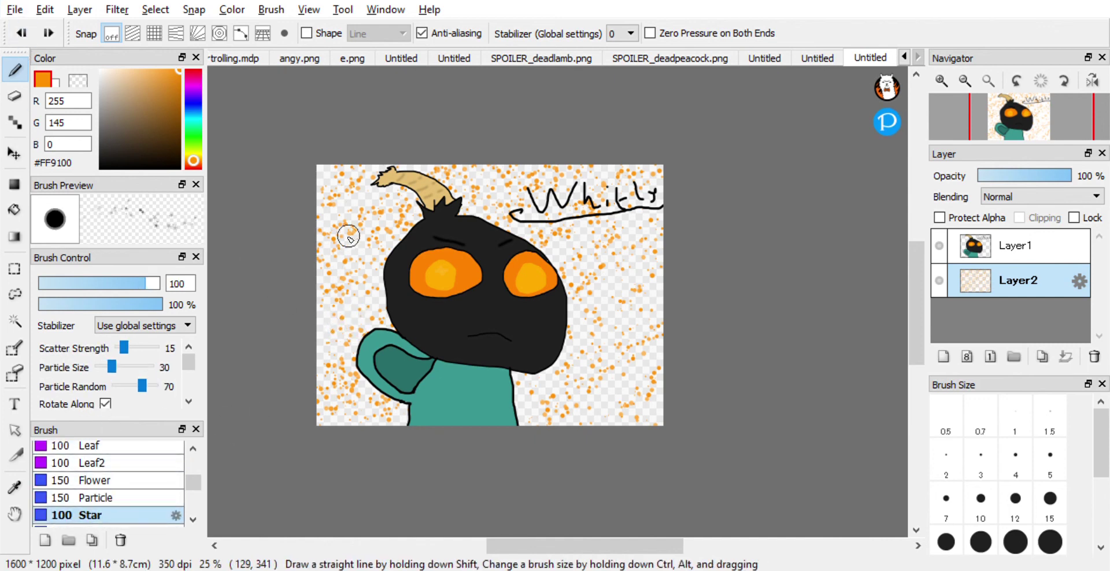